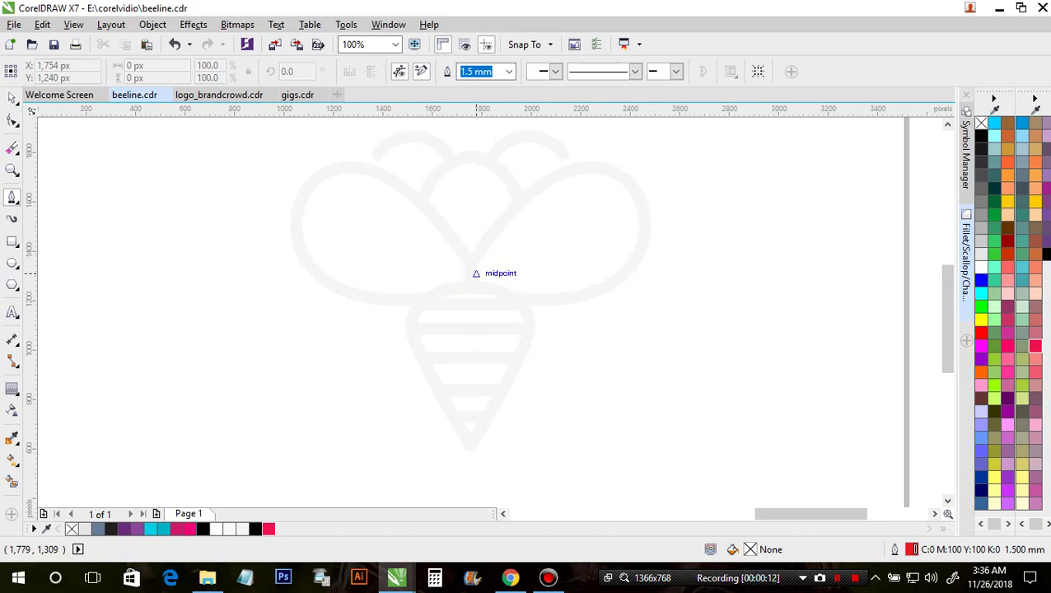
Trace the bee's left wing with a 1.5 mm red curve about 786 × 572 px, leaving it open at the body.
left_click(476, 265)
left_click_drag(317, 170, 234, 199)
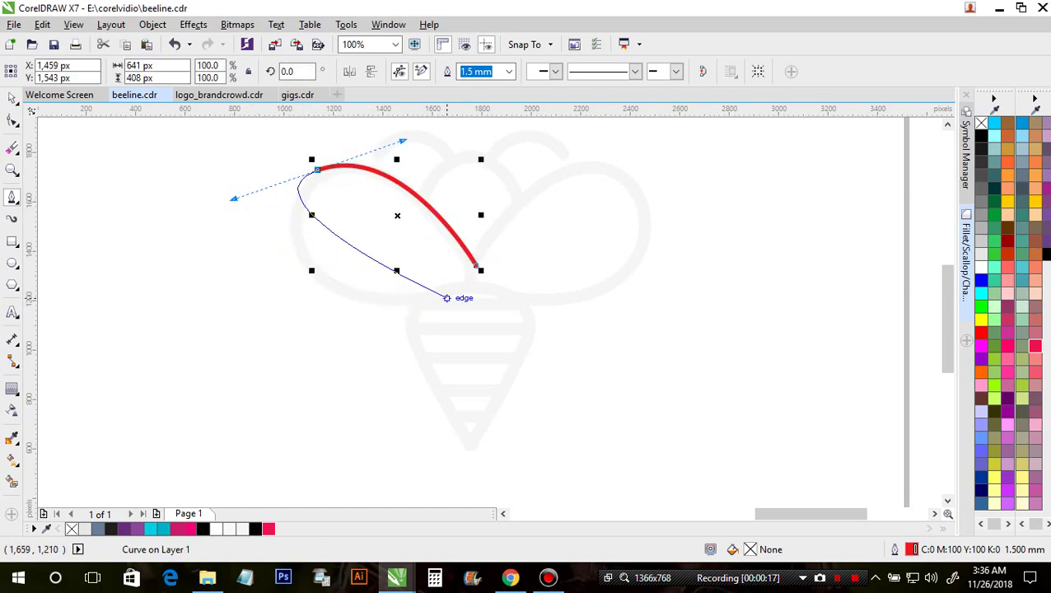
left_click_drag(443, 298, 572, 254)
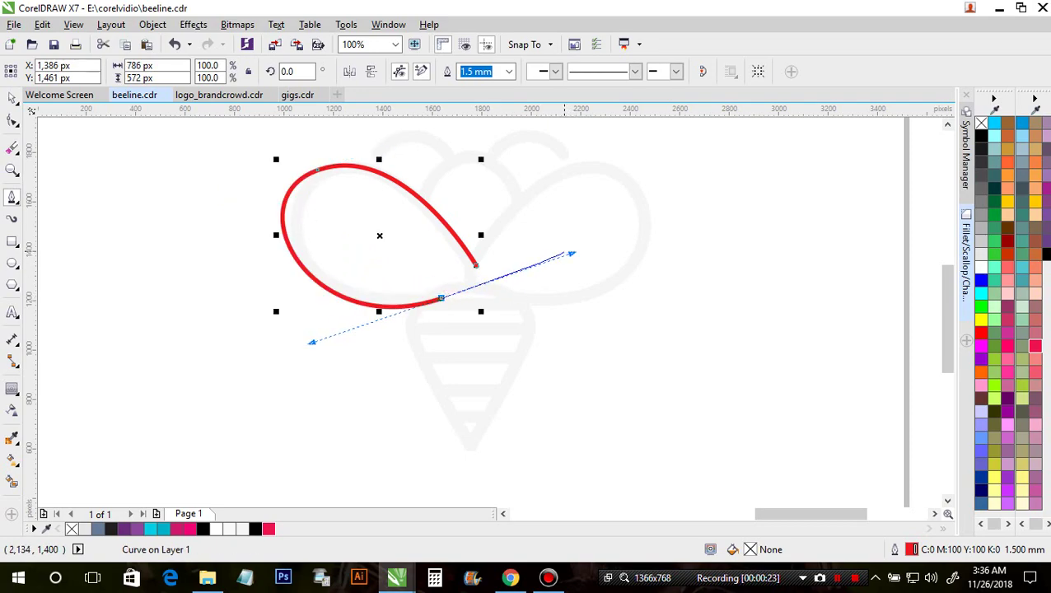
Trace the left half of the bee's body as a curve about 346 × 761 px, running from the top centre past the lower tip.
scroll(474, 272, "down", 2)
scroll(473, 272, "up", 2)
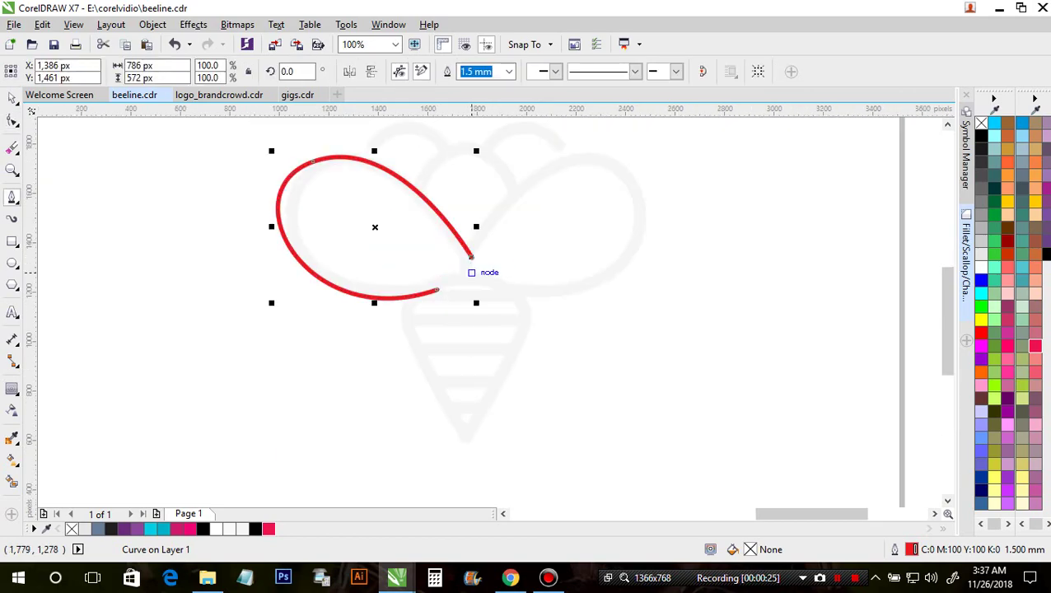
scroll(472, 272, "up", 1)
scroll(437, 249, "down", 2)
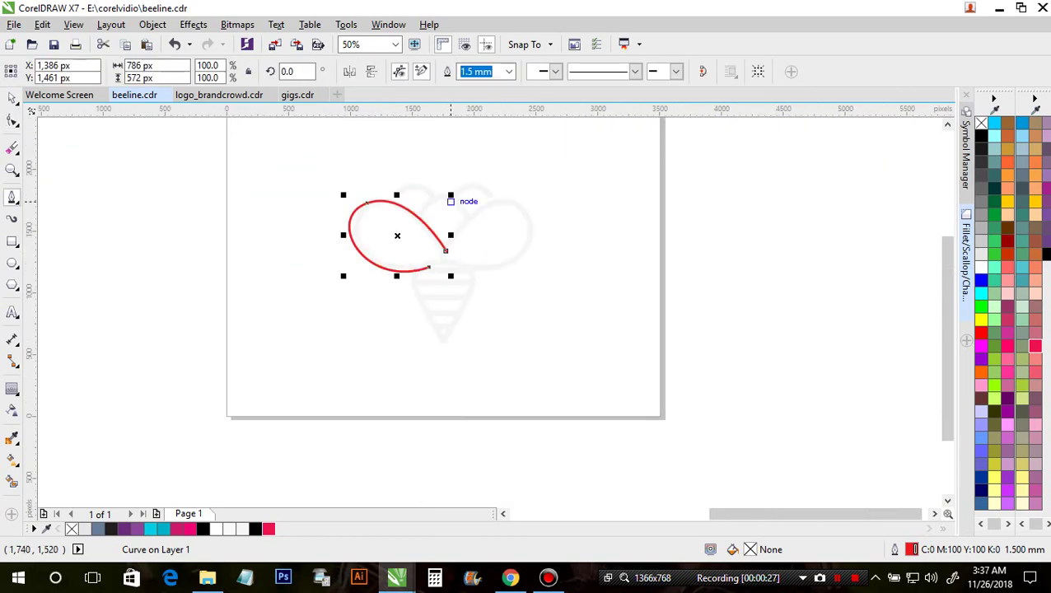
scroll(385, 260, "up", 2)
scroll(386, 260, "down", 1)
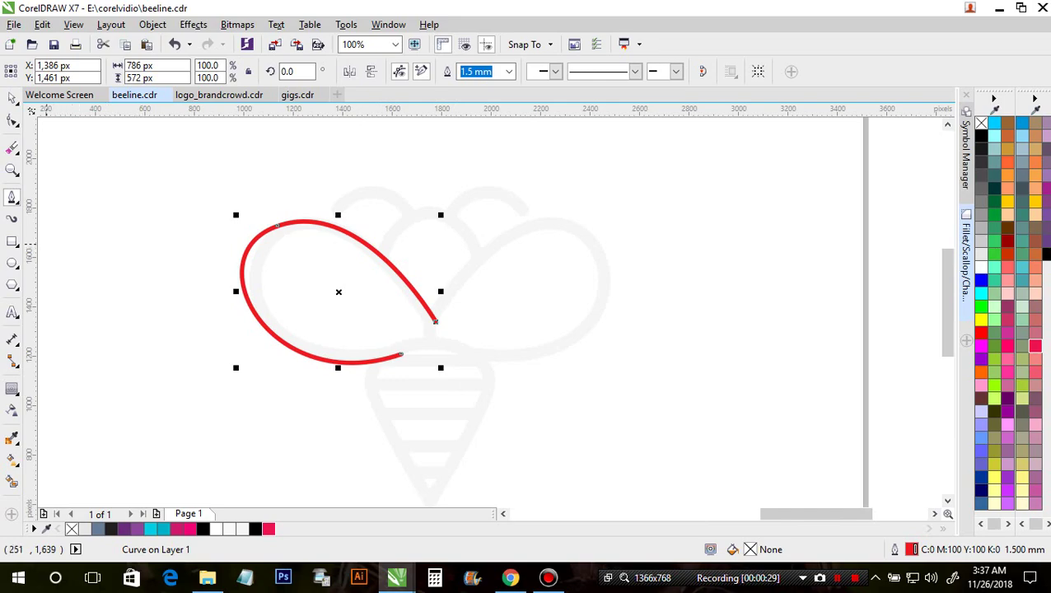
scroll(345, 333, "down", 1)
scroll(262, 301, "up", 1)
scroll(262, 301, "up", 1)
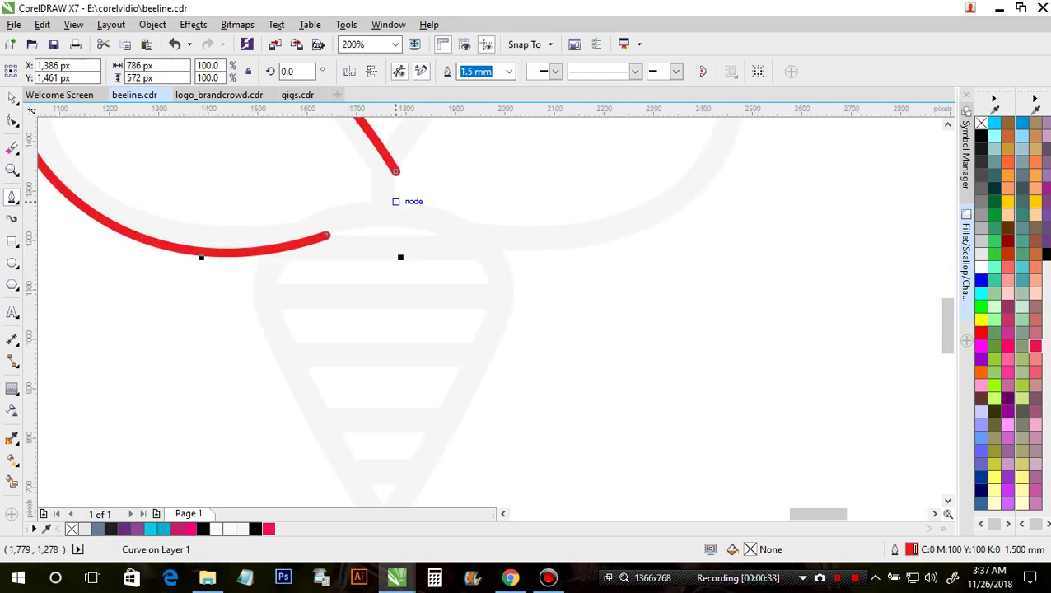
left_click_drag(395, 201, 301, 310)
scroll(399, 202, "down", 1)
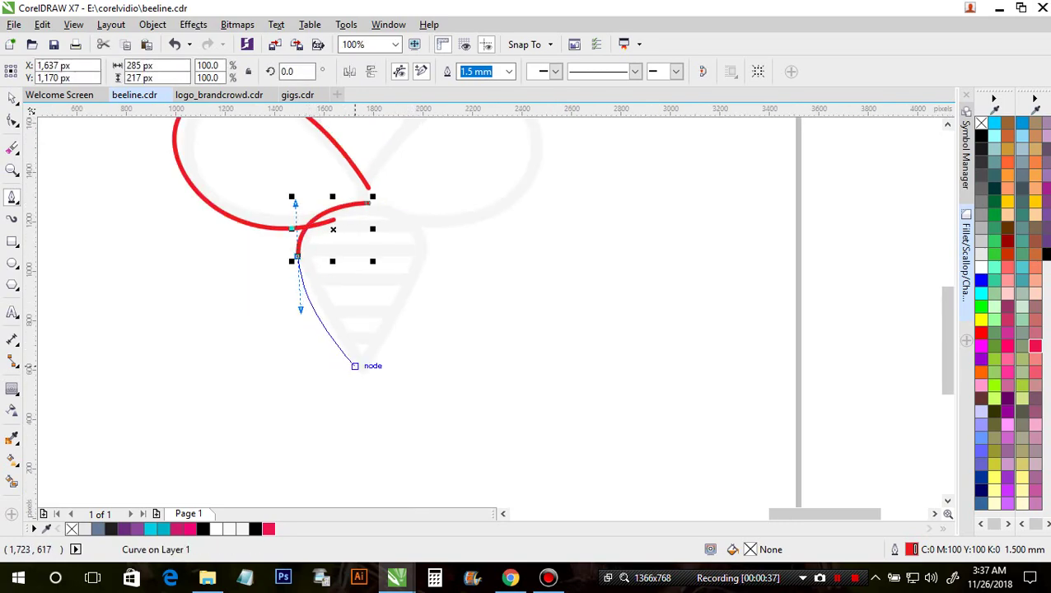
left_click(383, 391)
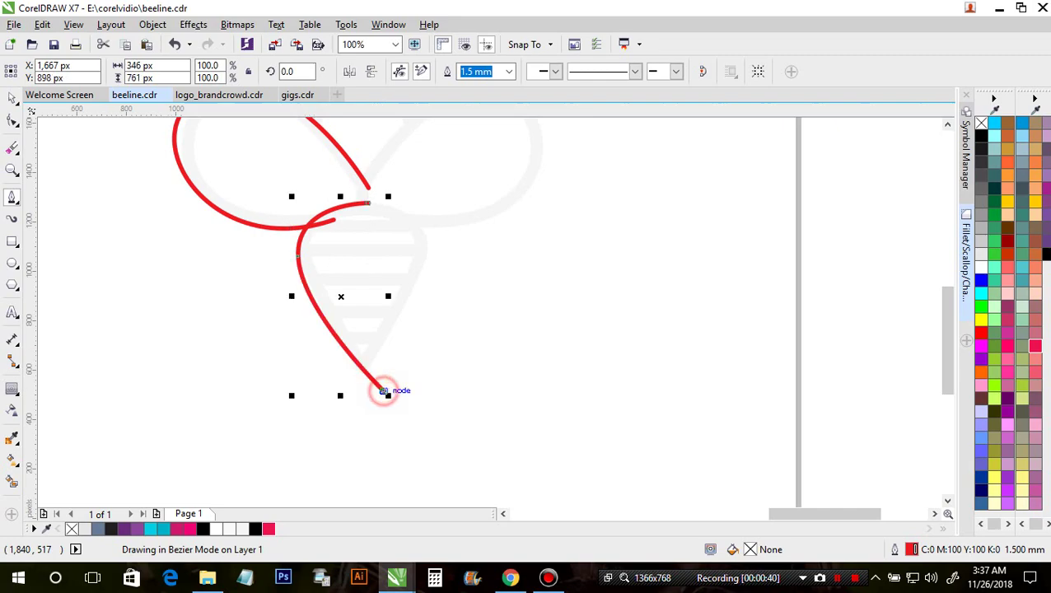
Trace the left half of the bee's head as an arc about 259 × 230 px, ending at the top centre.
key("F10")
scroll(369, 372, "down", 1)
scroll(343, 172, "up", 1)
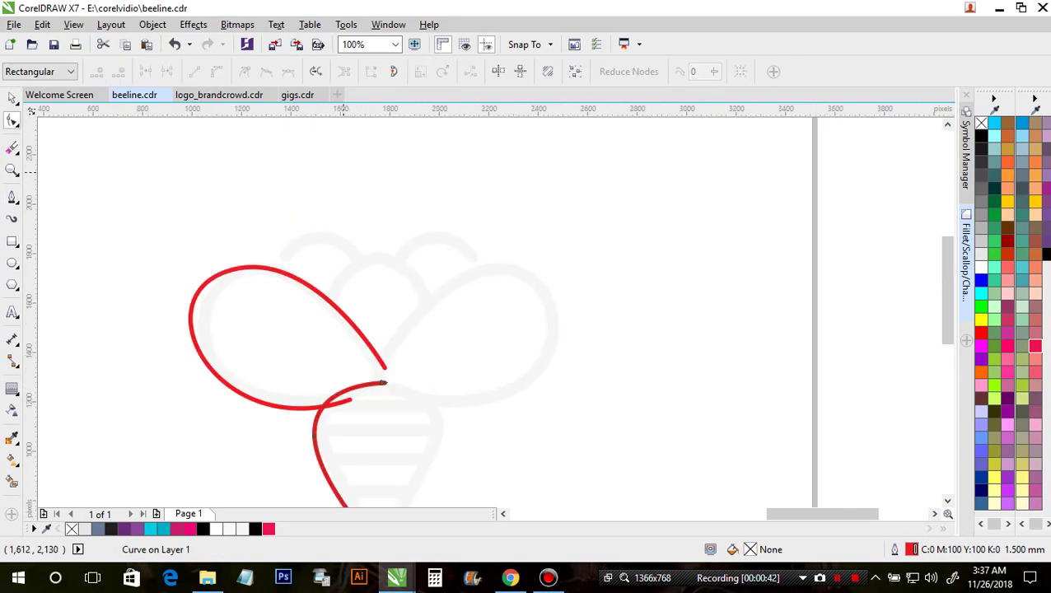
key("F5")
scroll(356, 264, "up", 1)
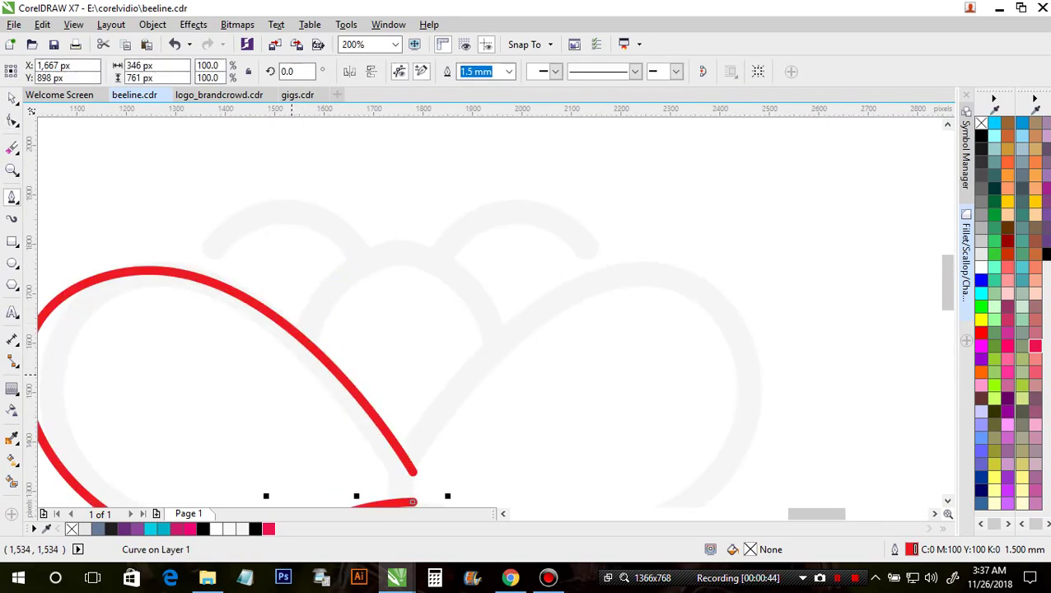
left_click_drag(287, 368, 525, 257)
key("Return")
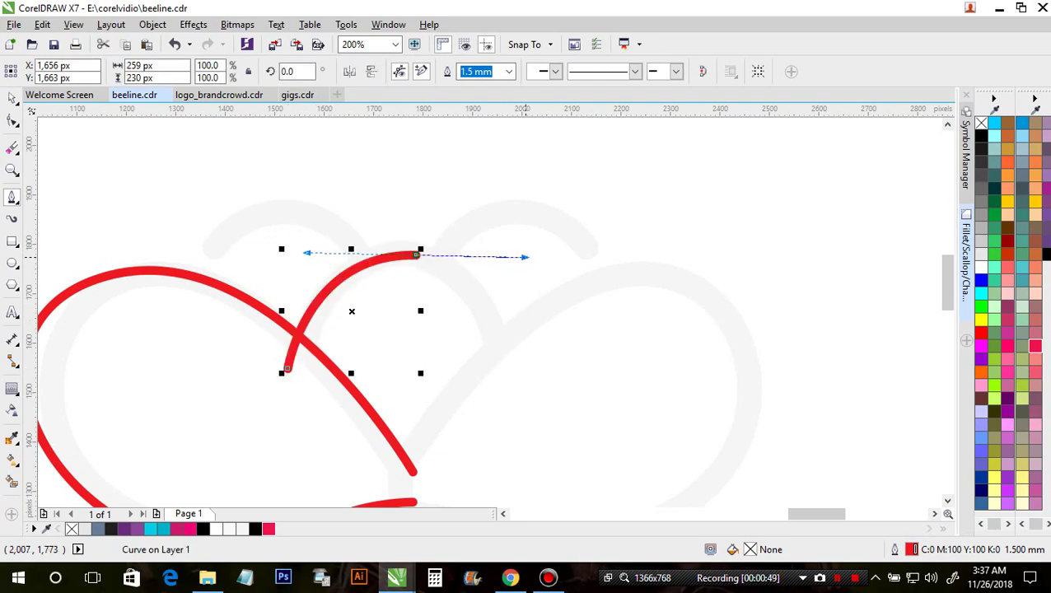
Trace the left antenna as an arc about 345 × 102 px, ending across the head curve.
left_click(207, 257)
left_click_drag(375, 269, 465, 375)
key("Return")
key("F10")
left_click(12, 97)
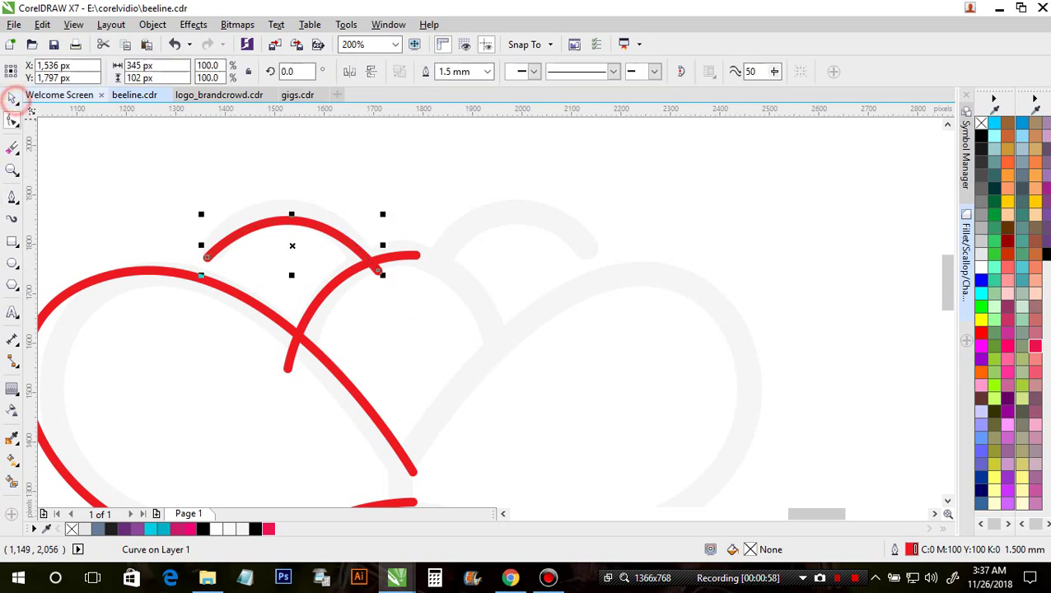
Unlock the pale grey bee template and delete it.
scroll(209, 156, "down", 2)
left_click(335, 191)
scroll(361, 206, "down", 1)
scroll(281, 253, "up", 1)
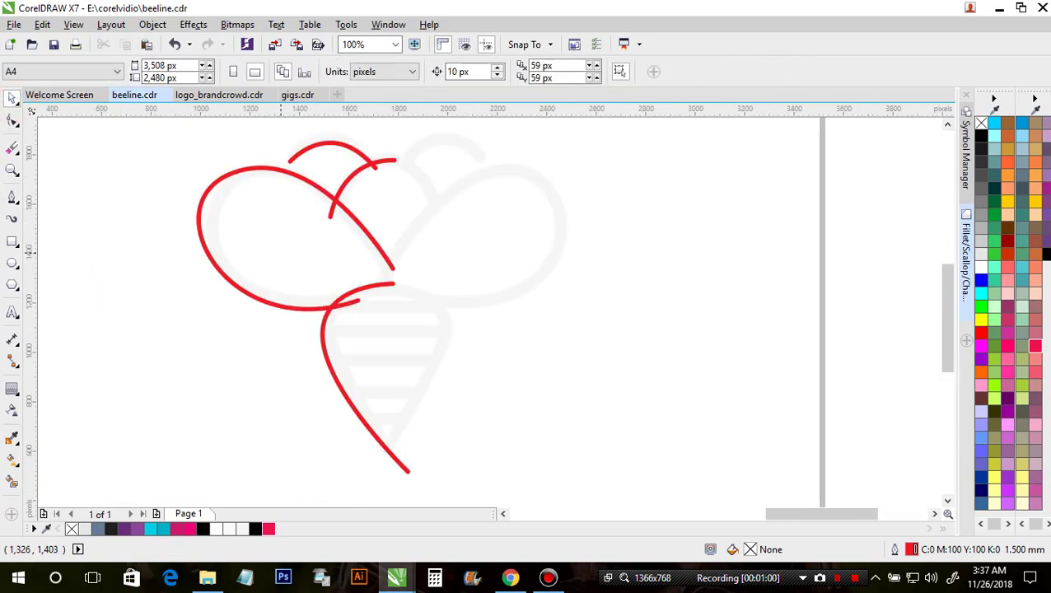
right_click(432, 218)
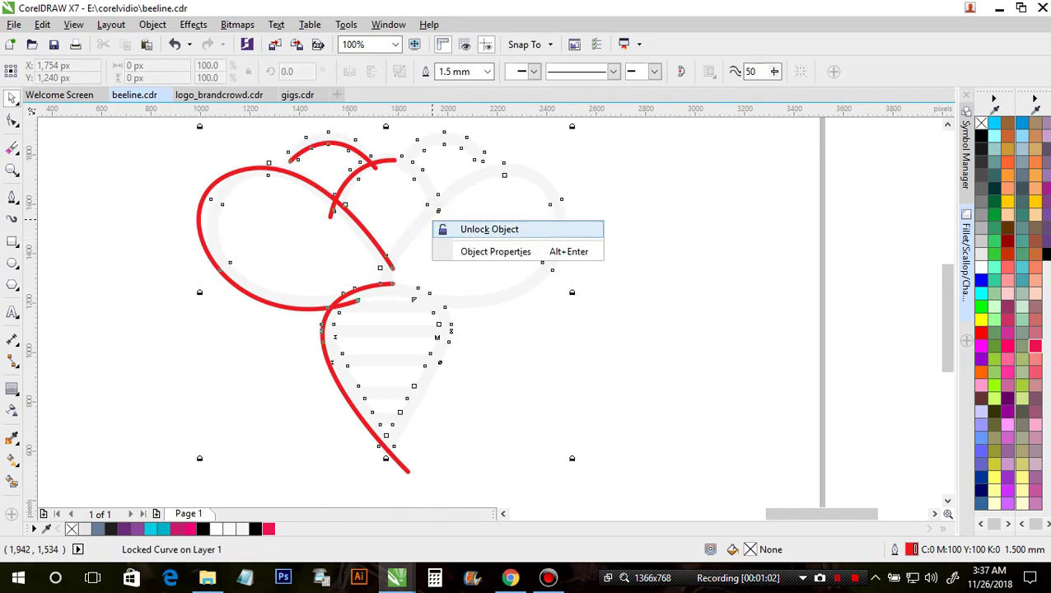
left_click(478, 229)
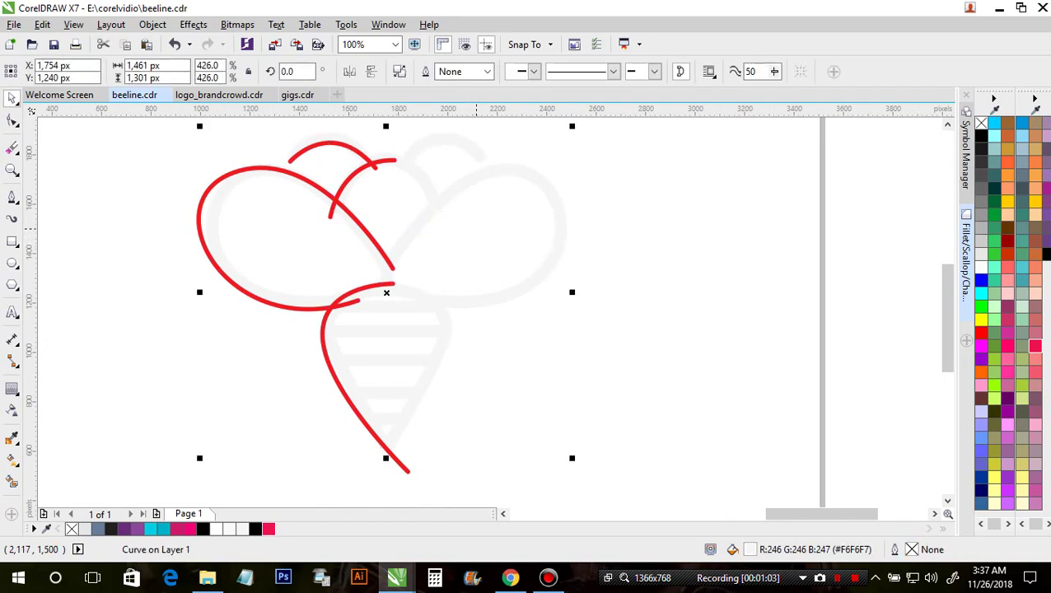
key("Delete")
Reshape the antenna arc into a rounder bow and move its free end closer to the head.
scroll(458, 230, "down", 1)
scroll(400, 209, "up", 1)
scroll(373, 190, "down", 1)
scroll(394, 182, "up", 1)
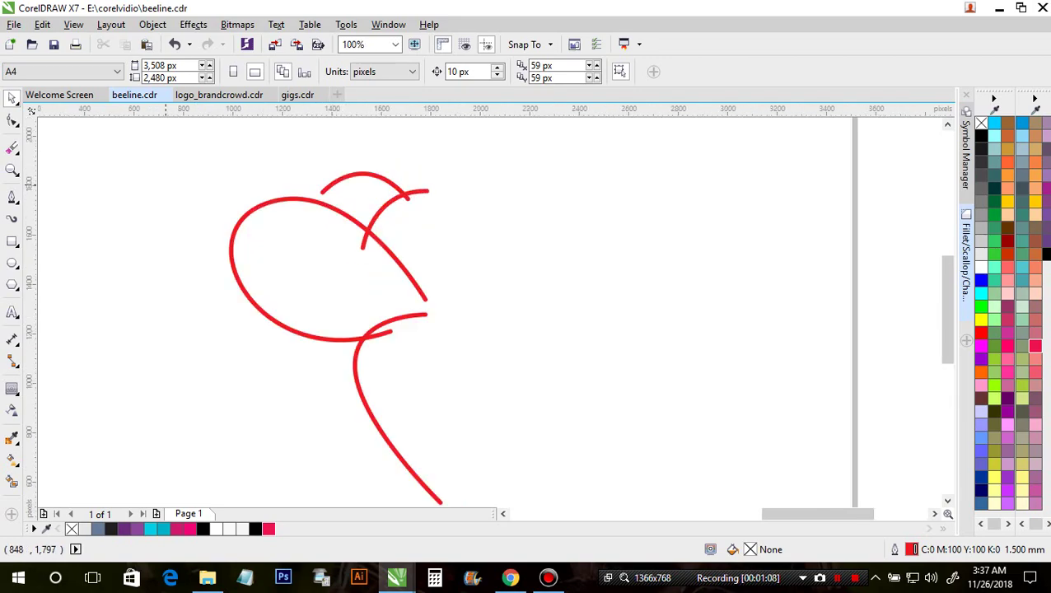
left_click(363, 174)
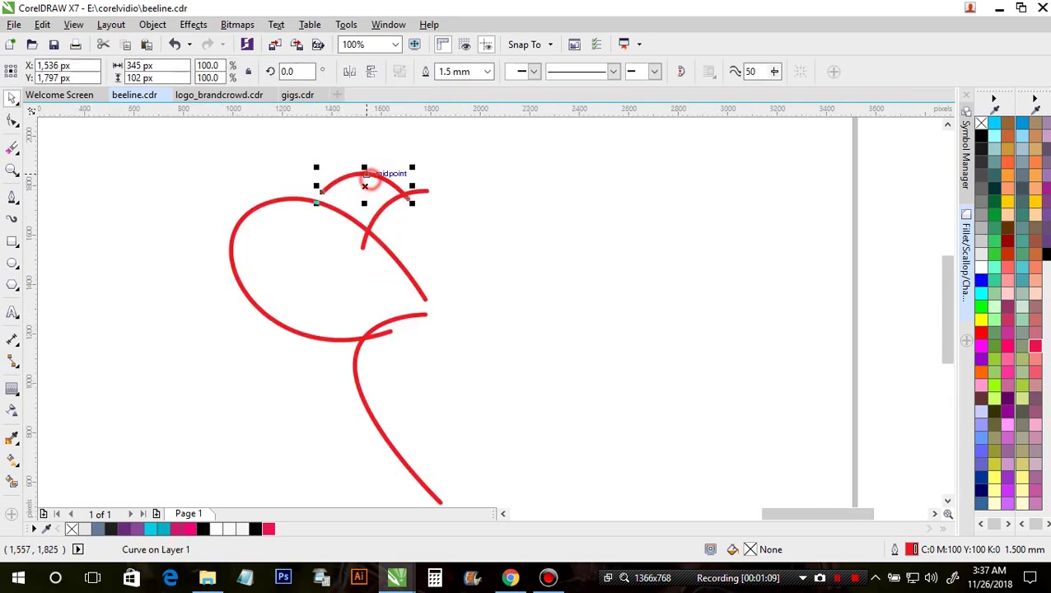
left_click(12, 121)
scroll(394, 202, "up", 1)
left_click(423, 199)
scroll(412, 182, "down", 1)
scroll(376, 158, "up", 1)
left_click_drag(355, 161, 404, 172)
left_click_drag(272, 250, 289, 205)
left_click_drag(271, 251, 283, 236)
left_click(270, 201)
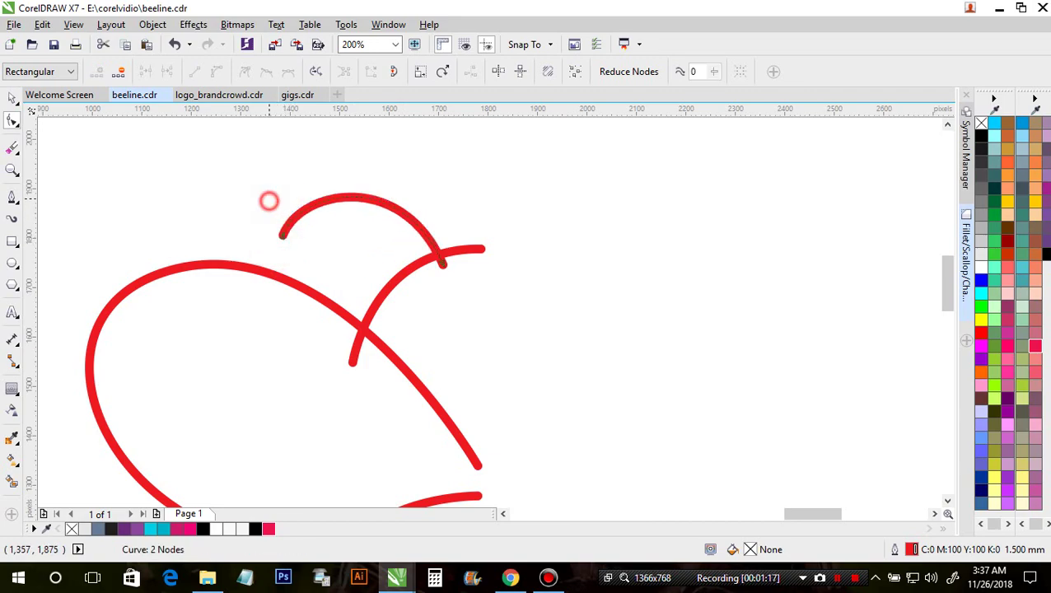
Adjust the wing curve's node handles to give the wing a fuller, rounder outline.
scroll(387, 202, "down", 2)
scroll(357, 213, "up", 1)
left_click(336, 281)
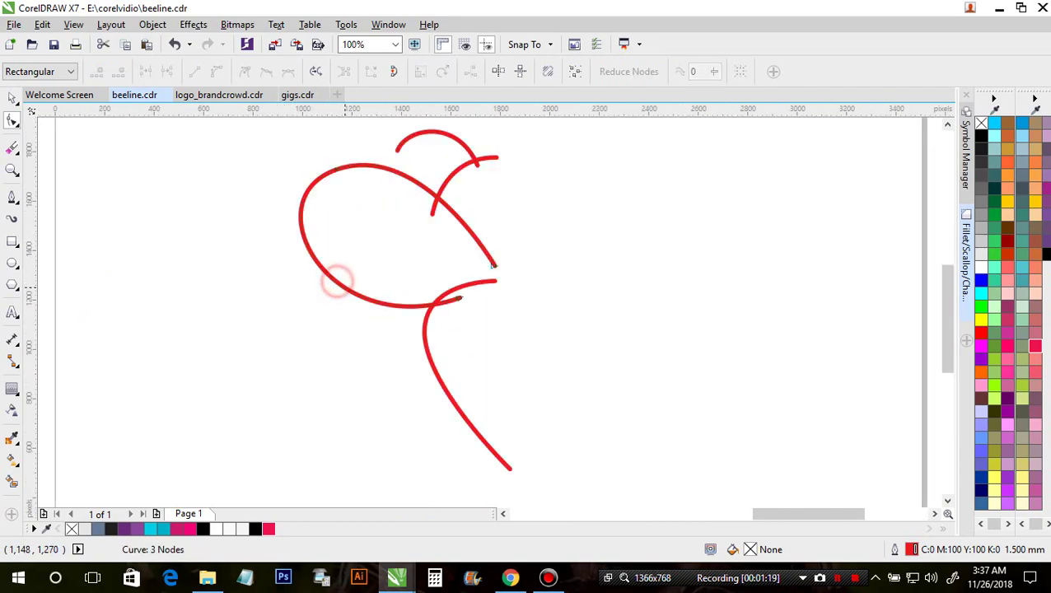
left_click(458, 299)
left_click_drag(329, 342, 311, 374)
left_click_drag(252, 198, 244, 189)
scroll(358, 206, "down", 1)
left_click(507, 162)
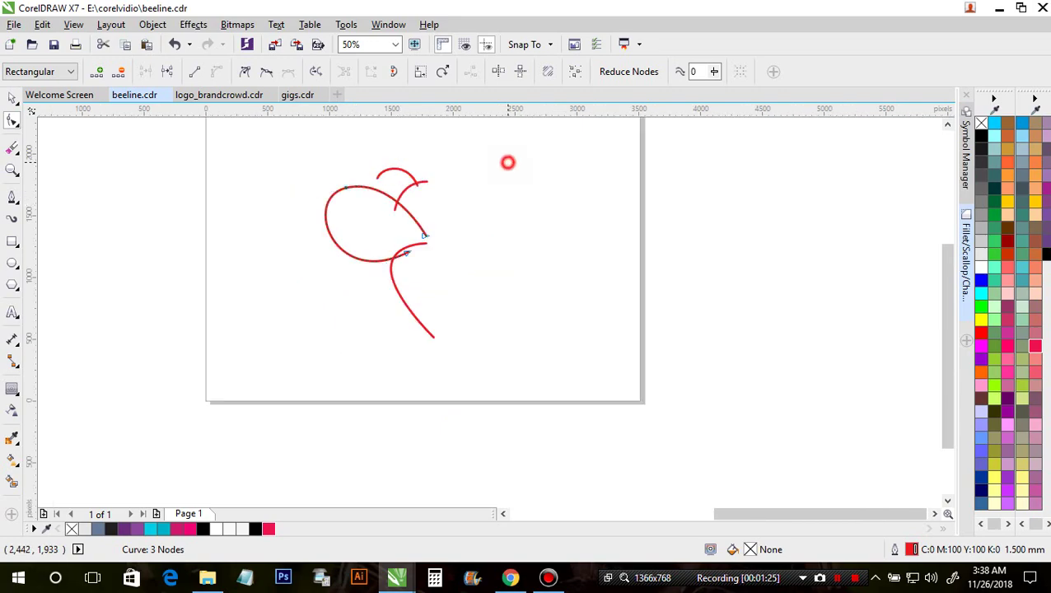
Reshape the head arc with its node handles so its side drops more steeply toward the wing.
scroll(409, 197, "up", 1)
scroll(389, 197, "up", 1)
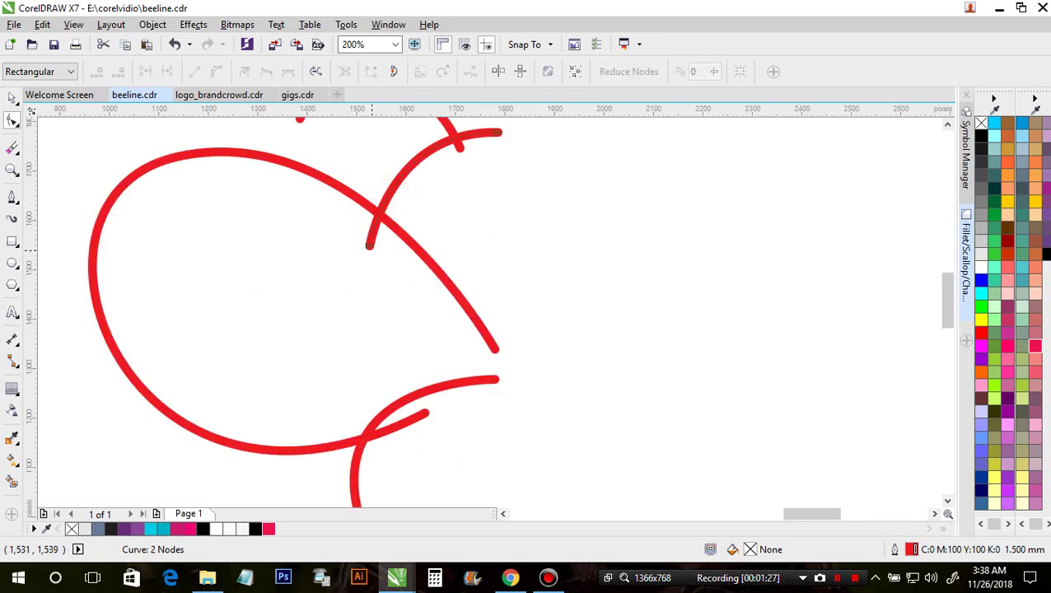
left_click_drag(372, 249, 379, 200)
scroll(380, 194, "down", 1)
scroll(412, 168, "up", 1)
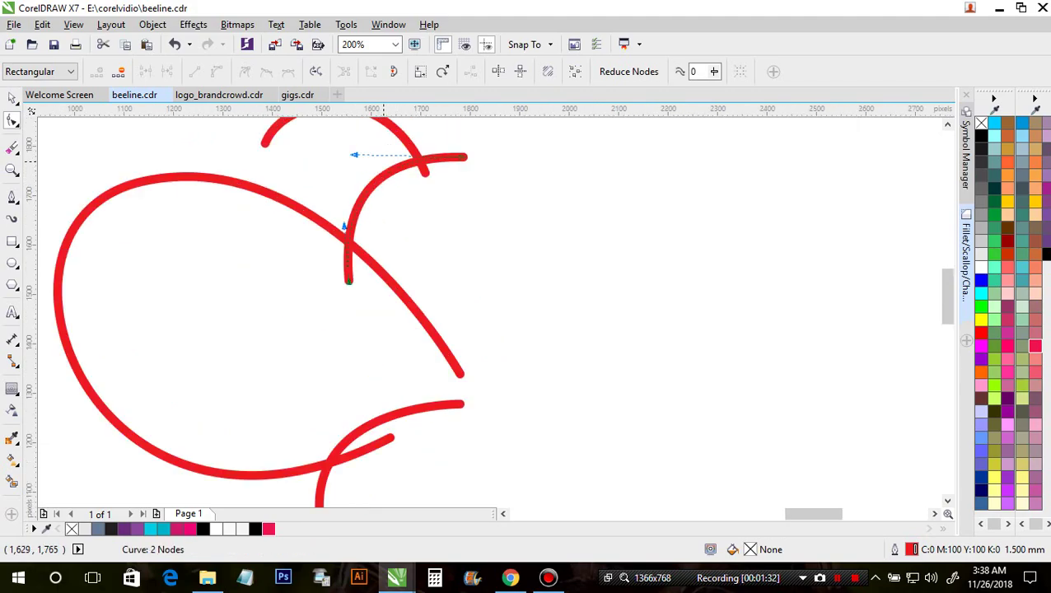
left_click_drag(355, 154, 389, 152)
Examine the body curve's upper end node and its handles.
scroll(352, 198, "down", 2)
scroll(354, 199, "up", 1)
scroll(355, 198, "down", 1)
scroll(356, 176, "up", 1)
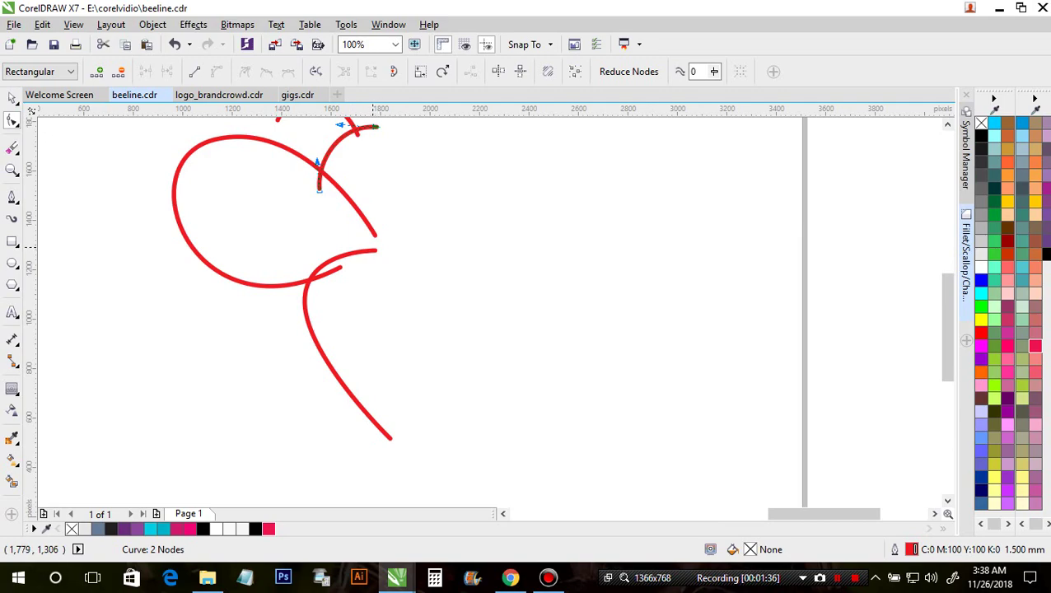
left_click(375, 247)
scroll(375, 247, "up", 1)
left_click(404, 237)
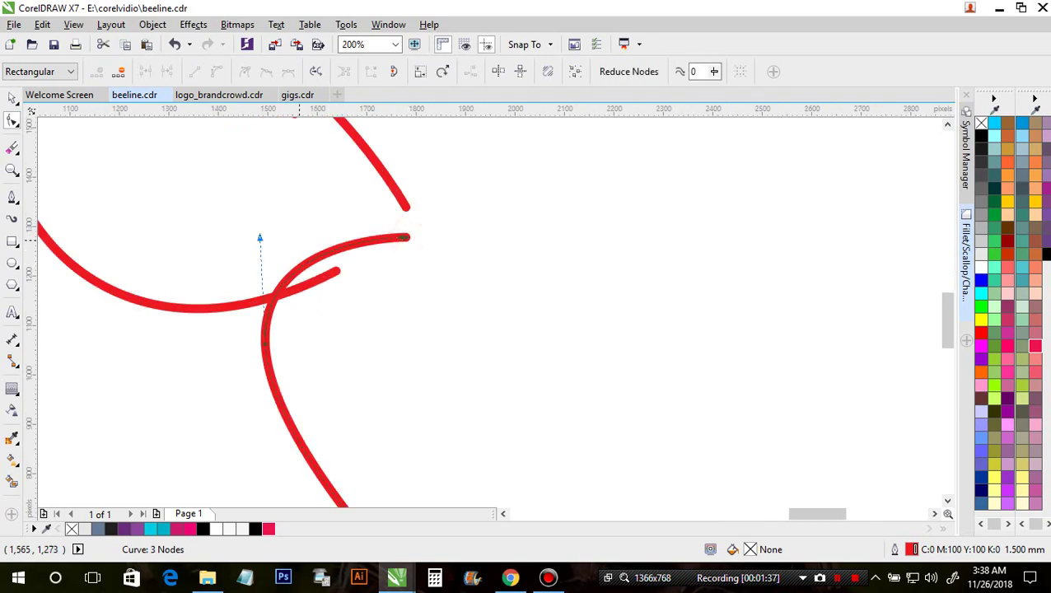
scroll(401, 232, "down", 2)
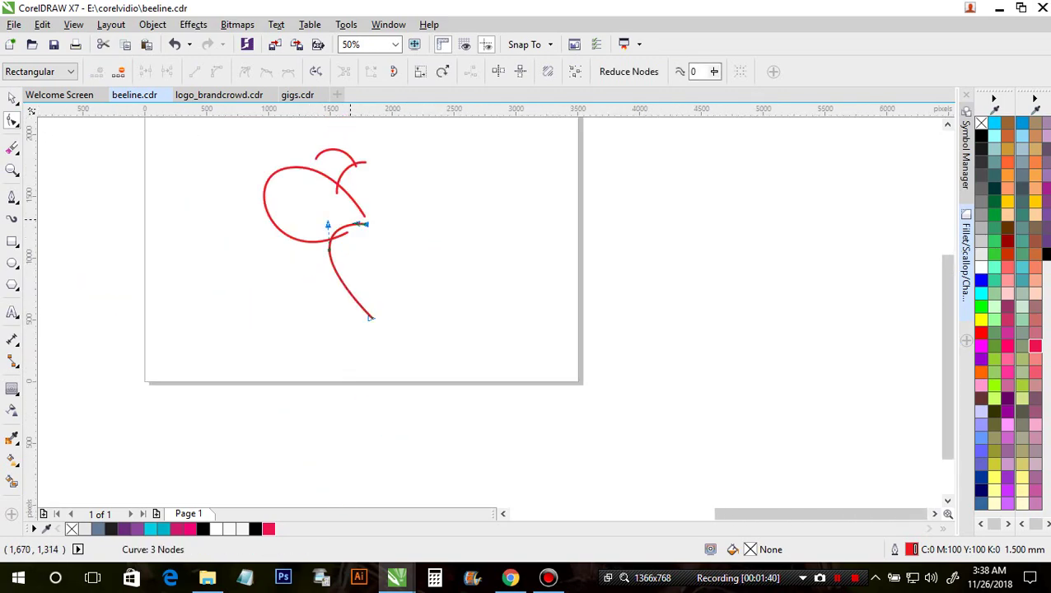
Draw a rectangle about 559 × 1,658 px with its left edge on the bee's centre line, and shift it up above the head.
left_click(12, 241)
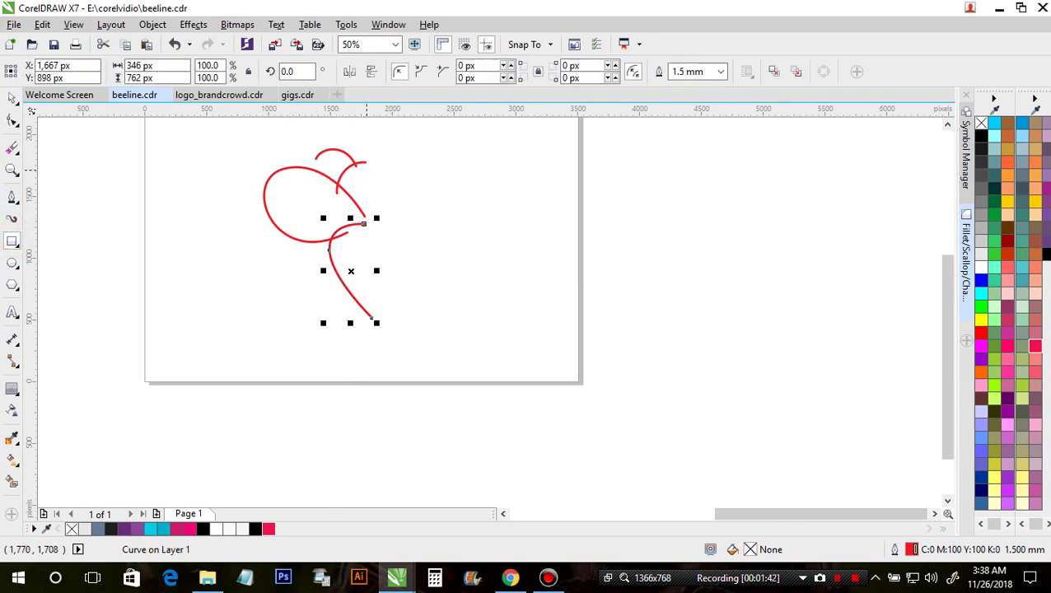
left_click_drag(366, 162, 434, 367)
left_click(13, 99)
left_click(188, 164)
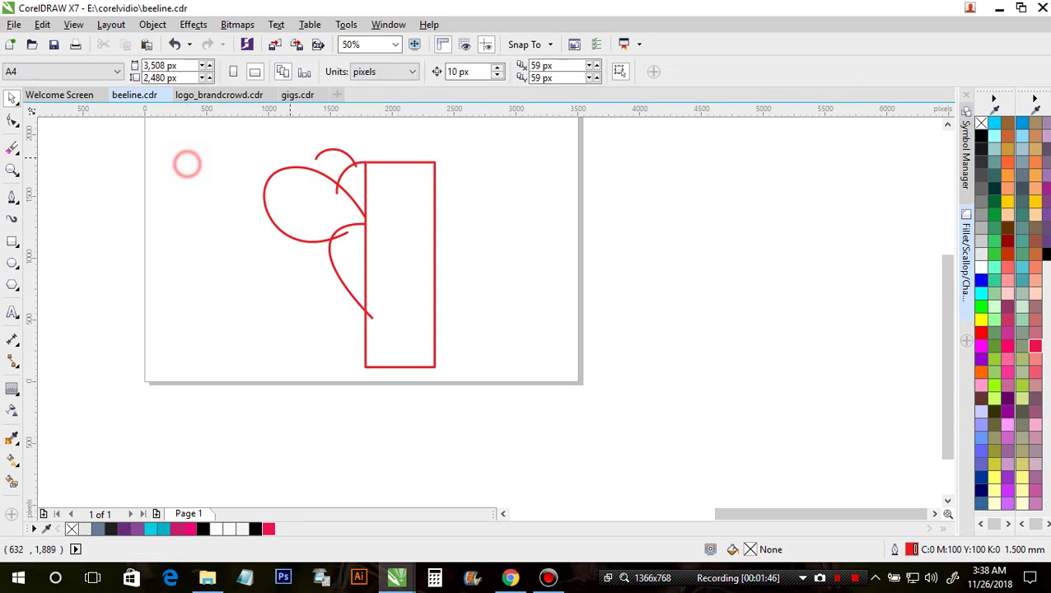
scroll(397, 153, "up", 2)
scroll(400, 198, "down", 1)
left_click_drag(396, 230, 397, 201)
scroll(397, 201, "down", 1)
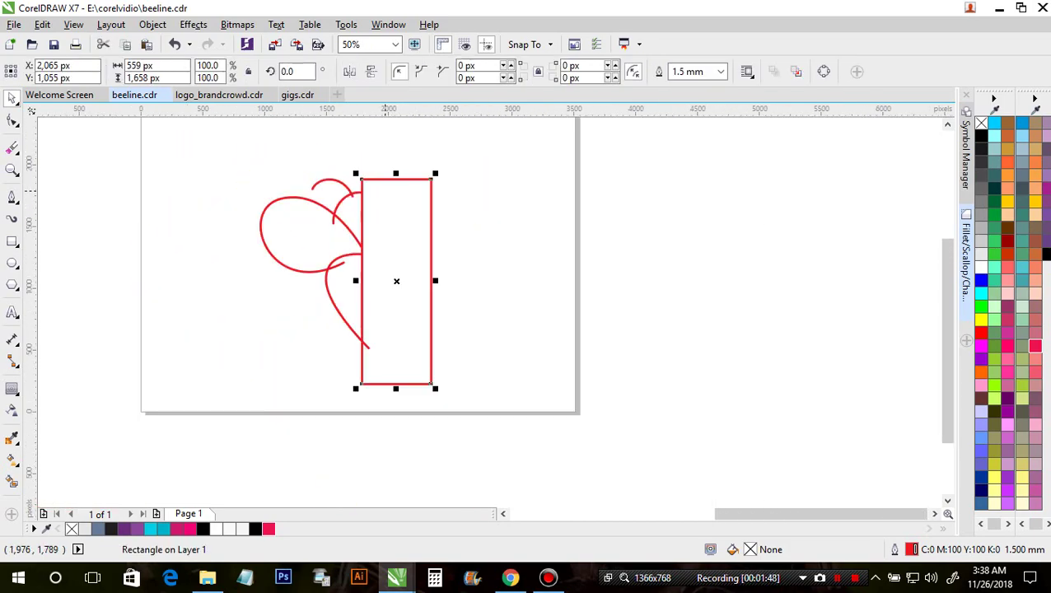
Remove the body curve's tip inside the rectangle and the wing's end inside the body with Virtual Segment Delete.
left_click(12, 148)
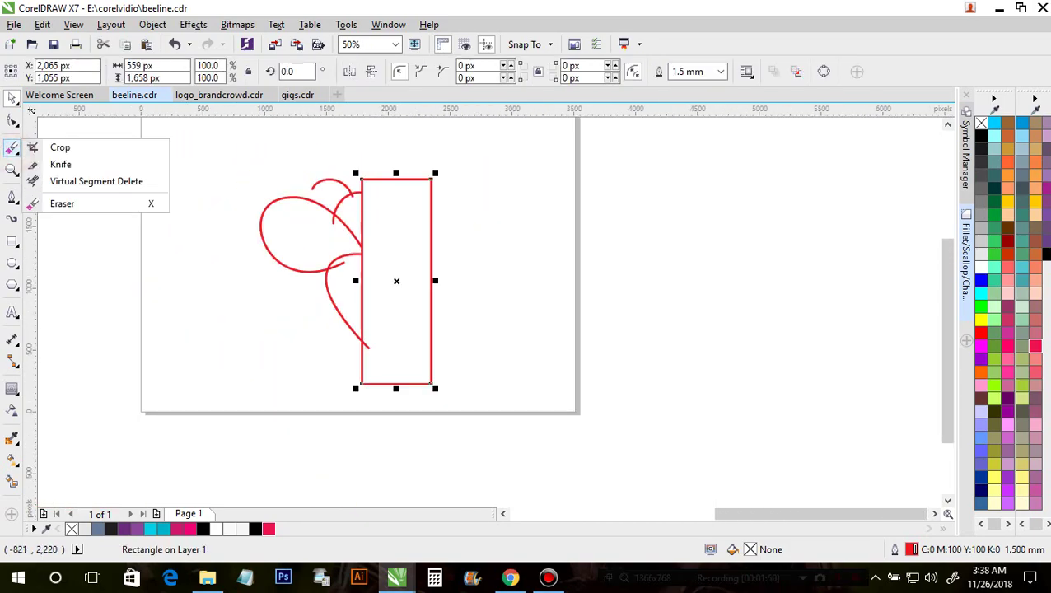
left_click(68, 180)
scroll(375, 323, "up", 1)
left_click_drag(336, 315, 341, 338)
scroll(274, 167, "up", 2)
left_click_drag(291, 175, 306, 213)
Delete the antenna segment overshooting the head curve and the head segment overshooting the wing.
scroll(361, 288, "down", 2)
scroll(362, 289, "down", 3)
scroll(412, 229, "up", 5)
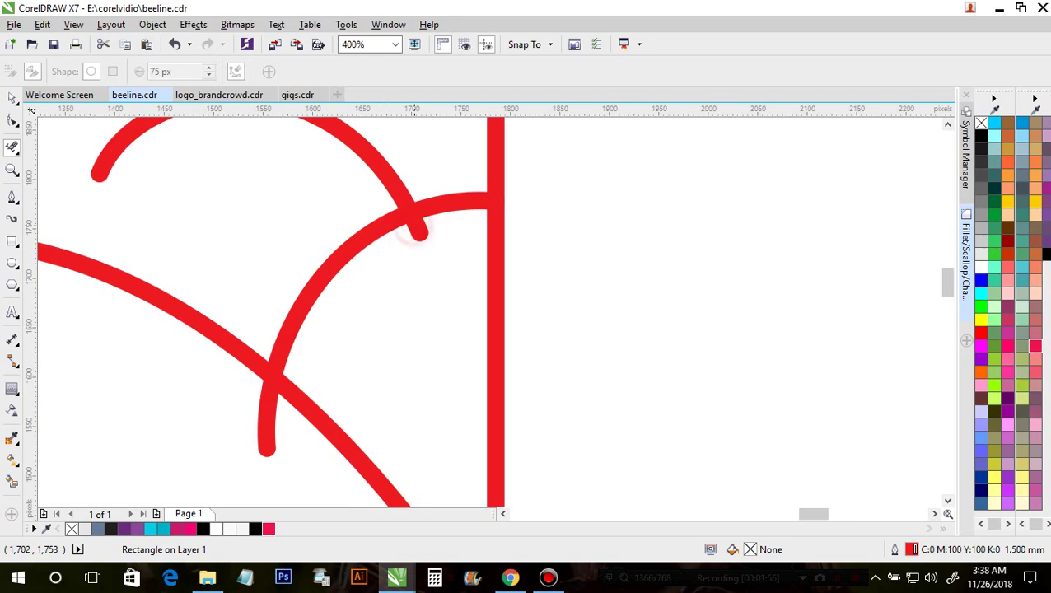
left_click(409, 232)
left_click(238, 417)
scroll(330, 210, "down", 2)
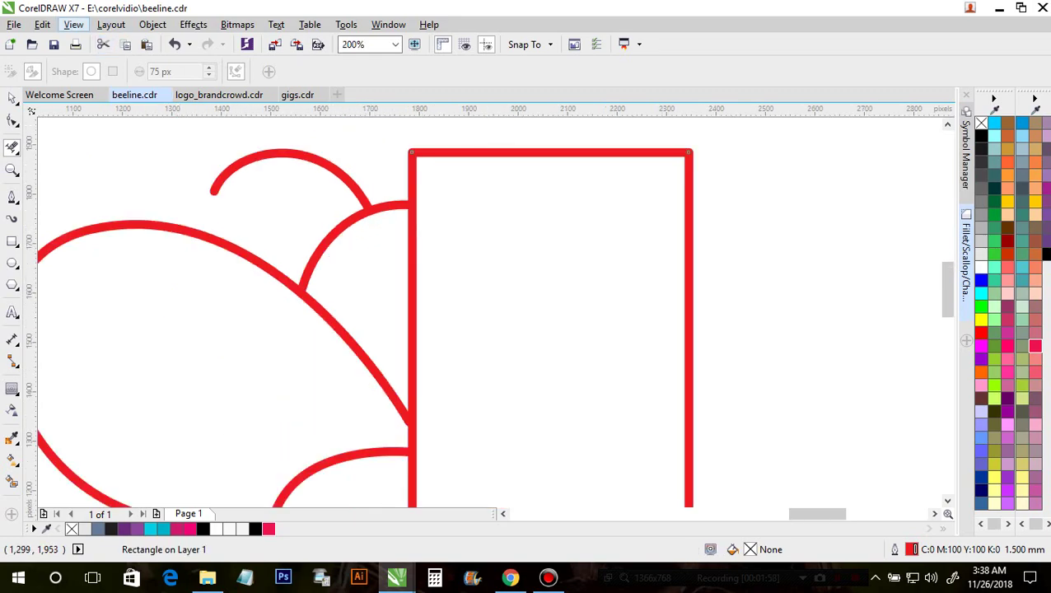
Switch the drawing display to wireframe view.
left_click(73, 24)
left_click(113, 56)
scroll(413, 153, "up", 1)
scroll(413, 153, "down", 3)
scroll(420, 214, "up", 2)
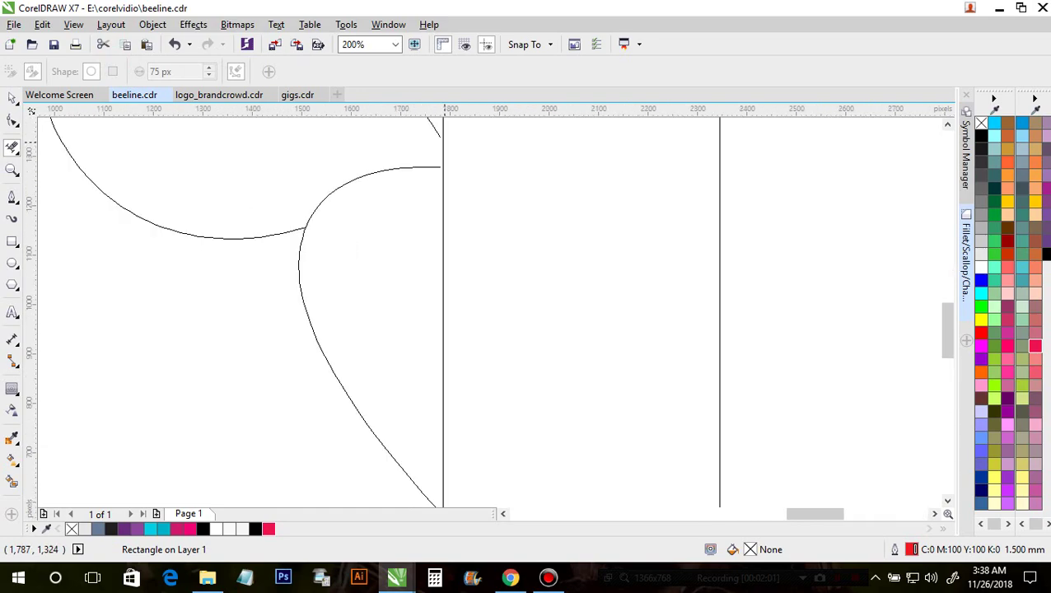
Examine how the body curve's upper end node meets the rectangle's left edge.
scroll(404, 215, "down", 1)
left_click(13, 120)
scroll(456, 189, "up", 1)
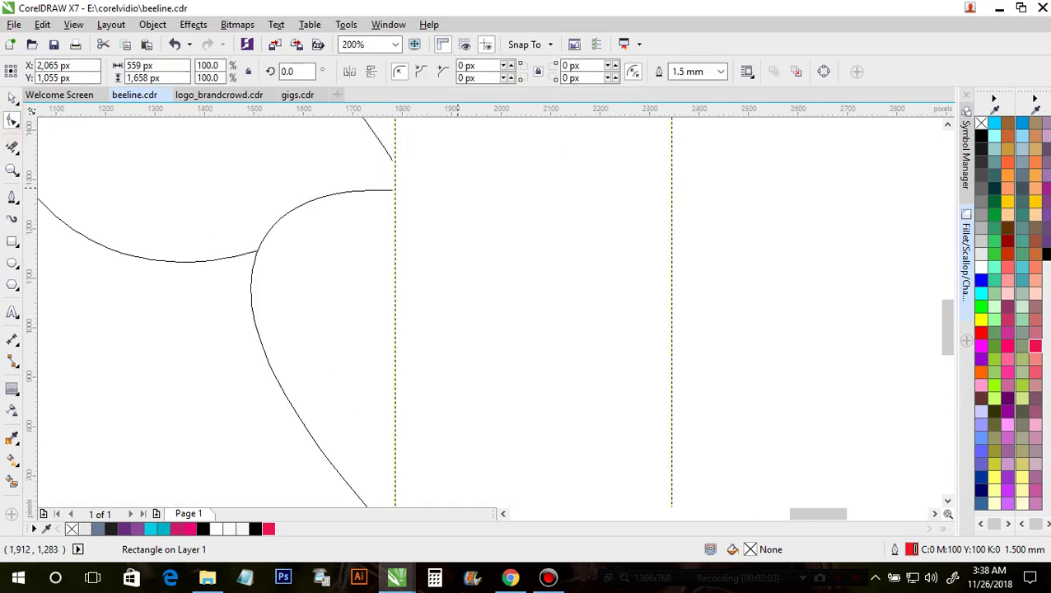
left_click(375, 189)
scroll(375, 188, "up", 1)
scroll(394, 200, "down", 4)
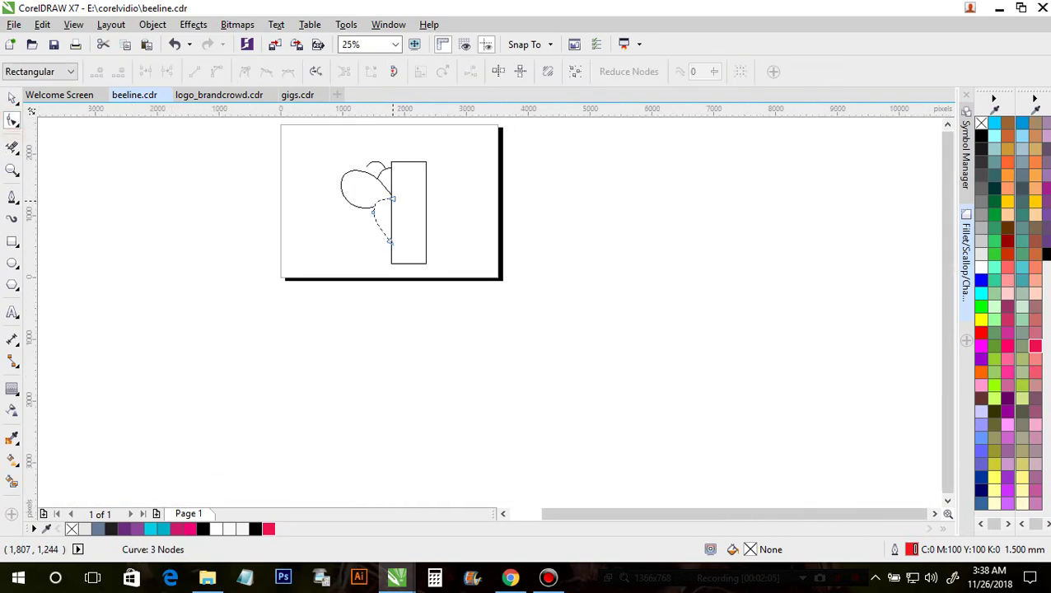
key("space")
left_click(229, 274)
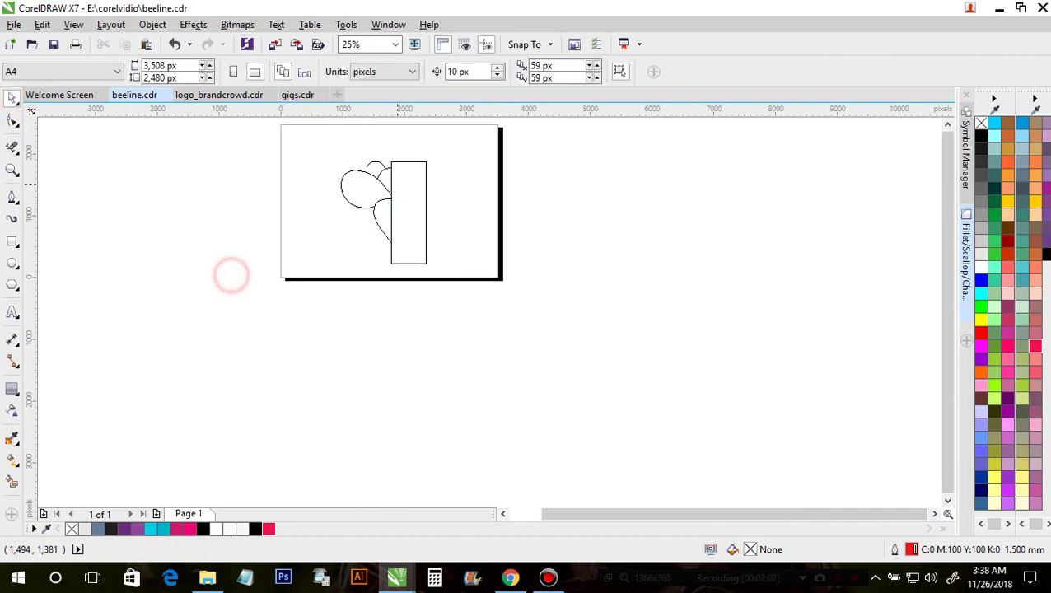
Shift the rectangle slightly left so its left edge crosses the ends of the head, wing and body curves.
scroll(406, 183, "up", 2)
left_click(406, 183)
left_click_drag(406, 183, 400, 183)
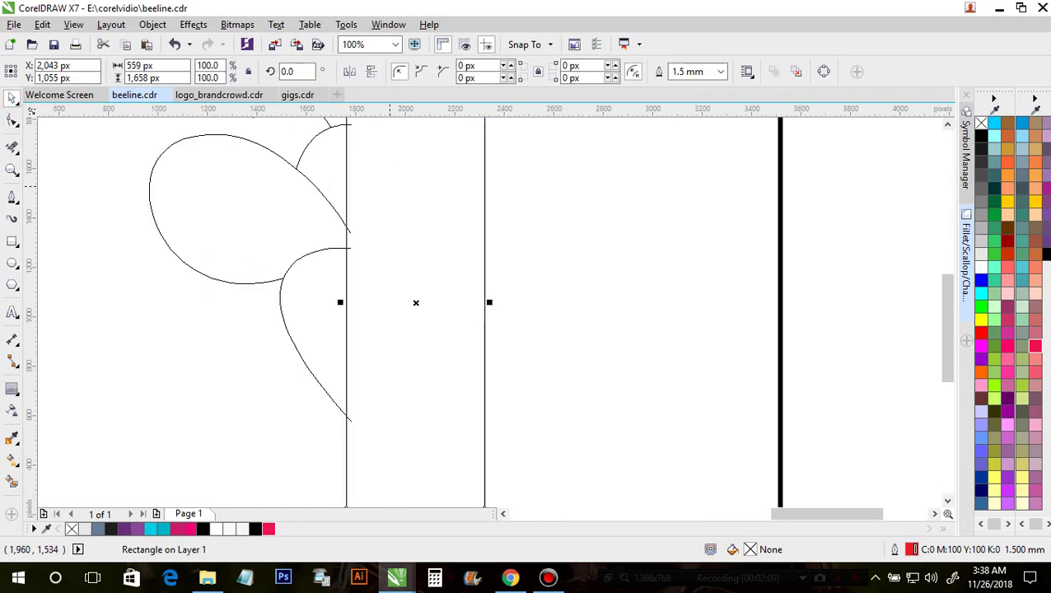
Remove the ends of the wing, head and body curves that lie inside the rectangle with Virtual Segment Delete.
left_click(11, 146)
scroll(354, 259, "down", 1)
scroll(354, 184, "up", 2)
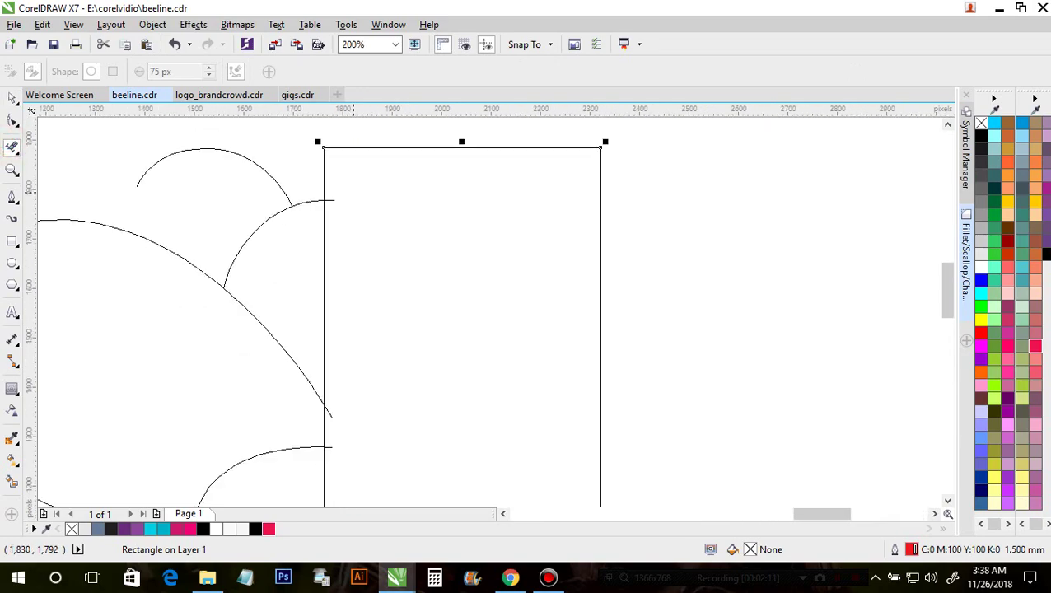
scroll(338, 404, "up", 1)
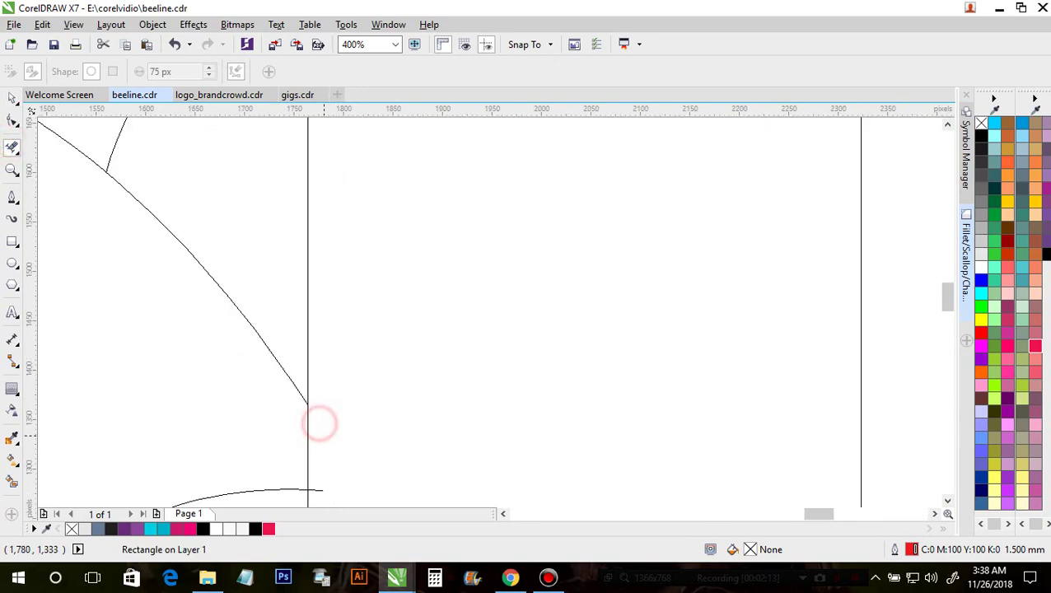
scroll(324, 480, "up", 3)
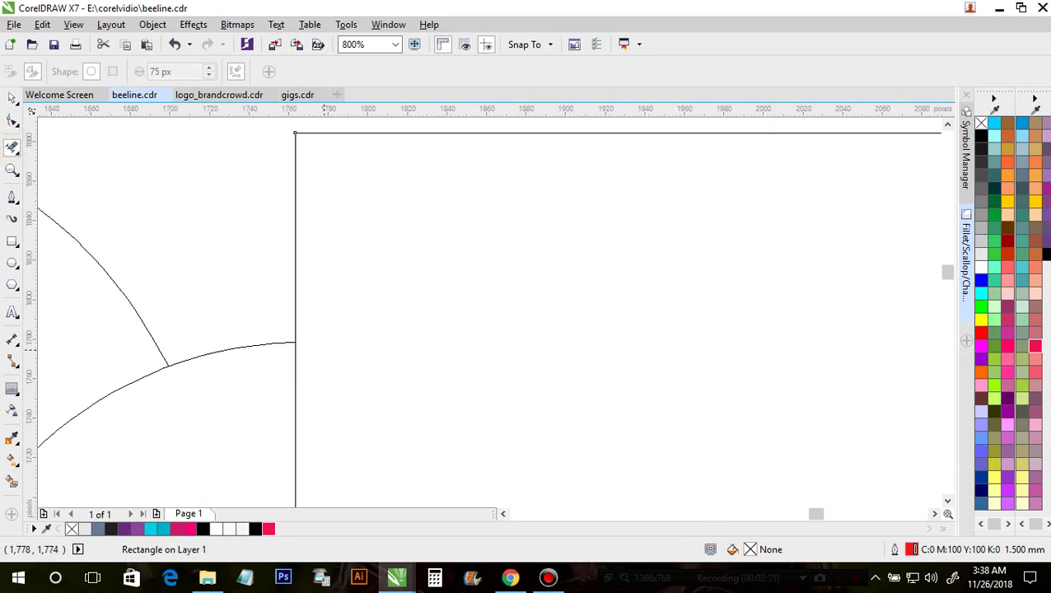
scroll(325, 330, "down", 4)
scroll(379, 371, "up", 3)
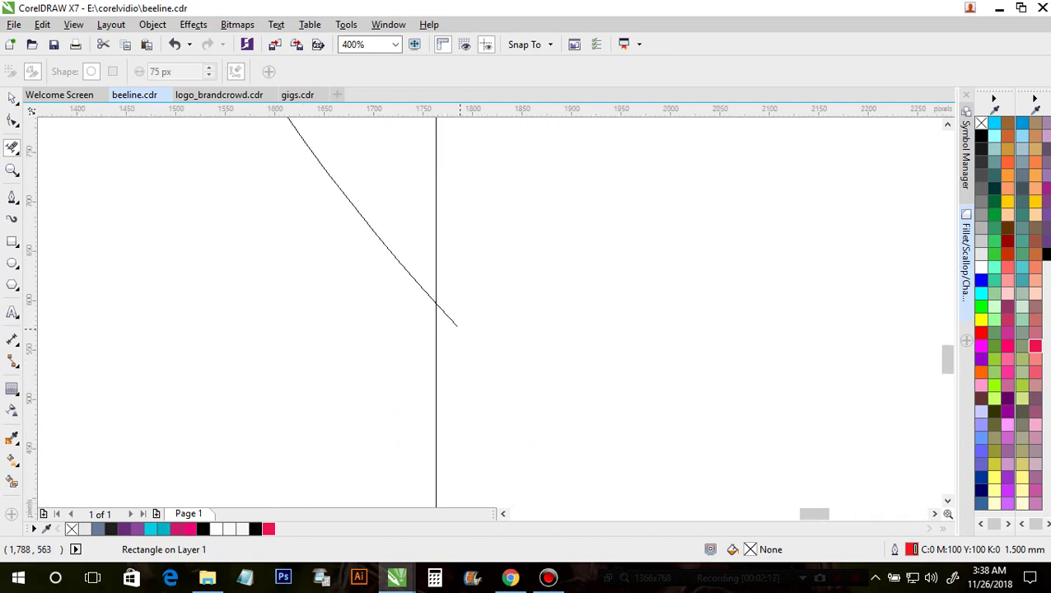
scroll(446, 313, "down", 3)
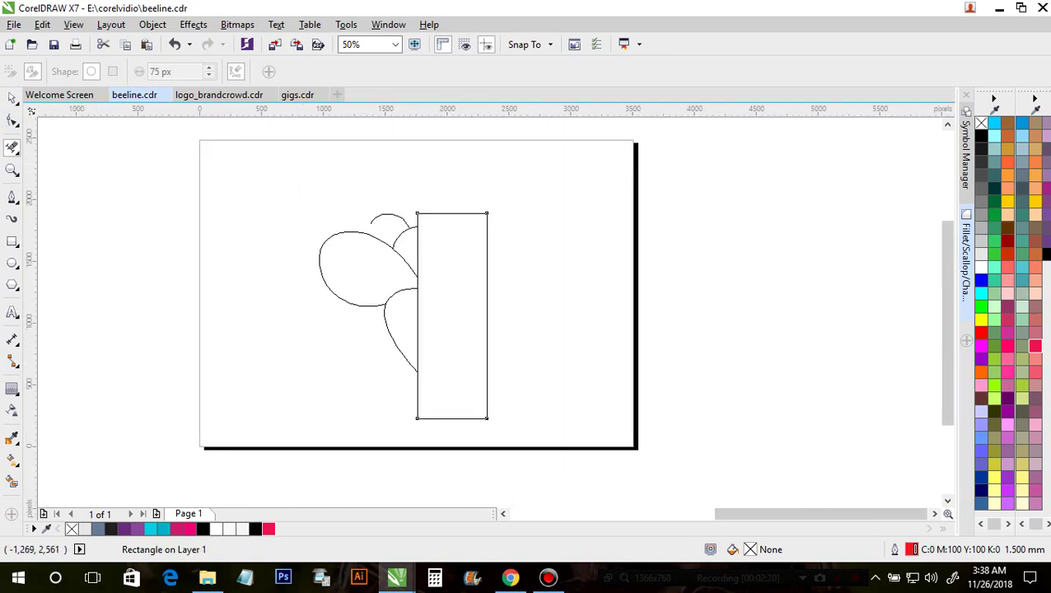
left_click(12, 99)
left_click(201, 208)
scroll(227, 200, "down", 1)
scroll(342, 243, "up", 1)
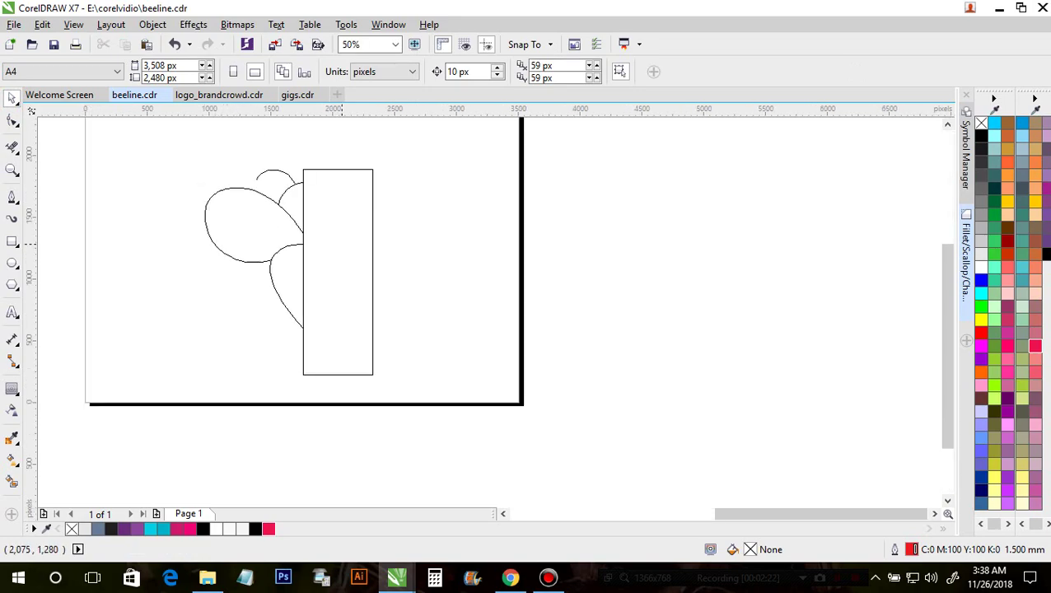
Draw a horizontal line about 553 px long across the upper part of the body and the rectangle's left edge.
left_click(339, 242)
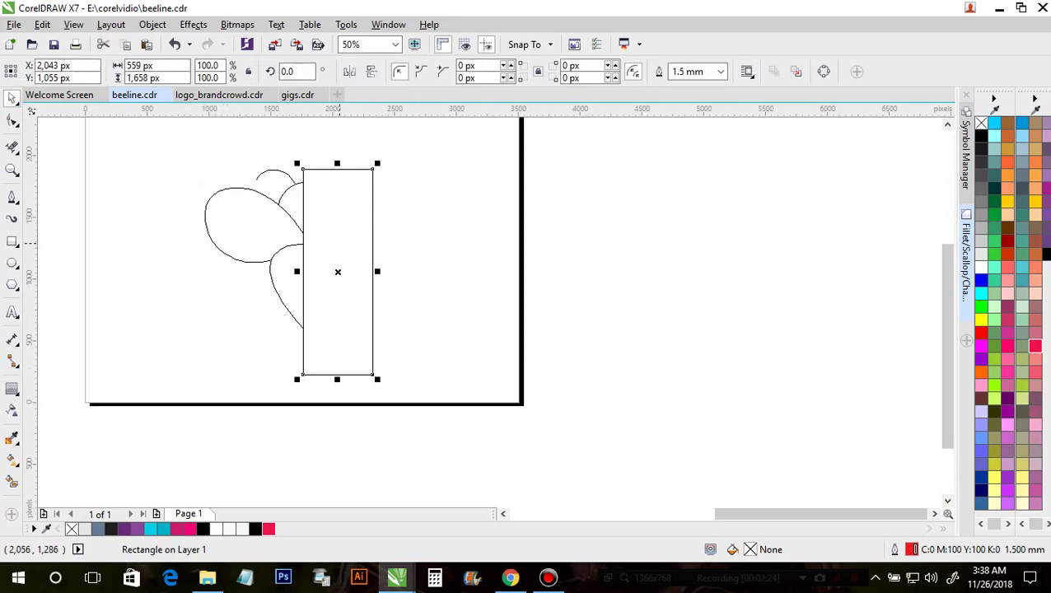
left_click(134, 295)
left_click(14, 200)
left_click(54, 212)
scroll(272, 276, "up", 2)
left_click_drag(257, 220, 395, 221)
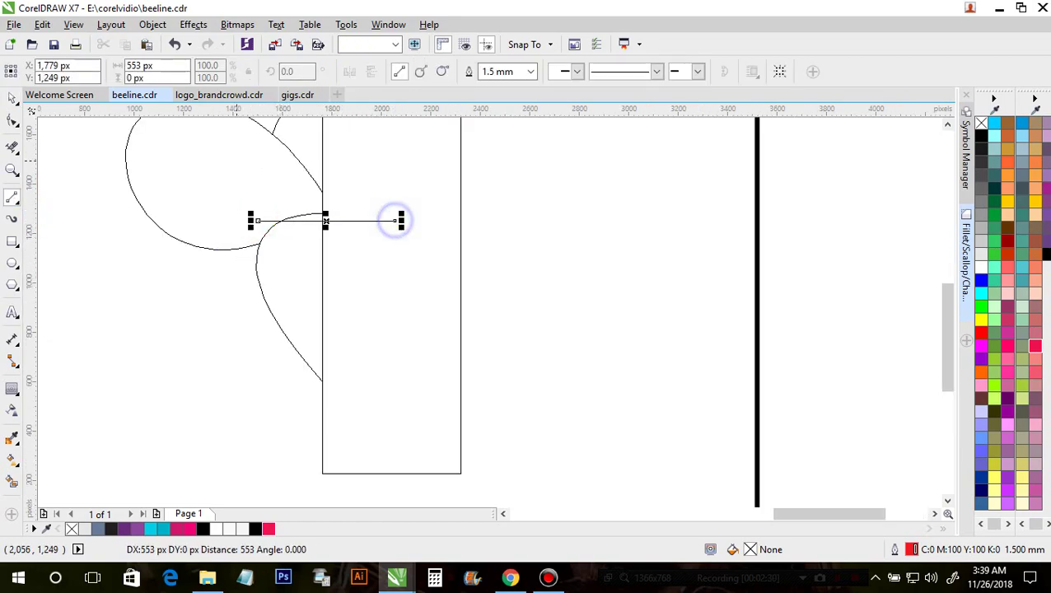
left_click(12, 98)
left_click(59, 282)
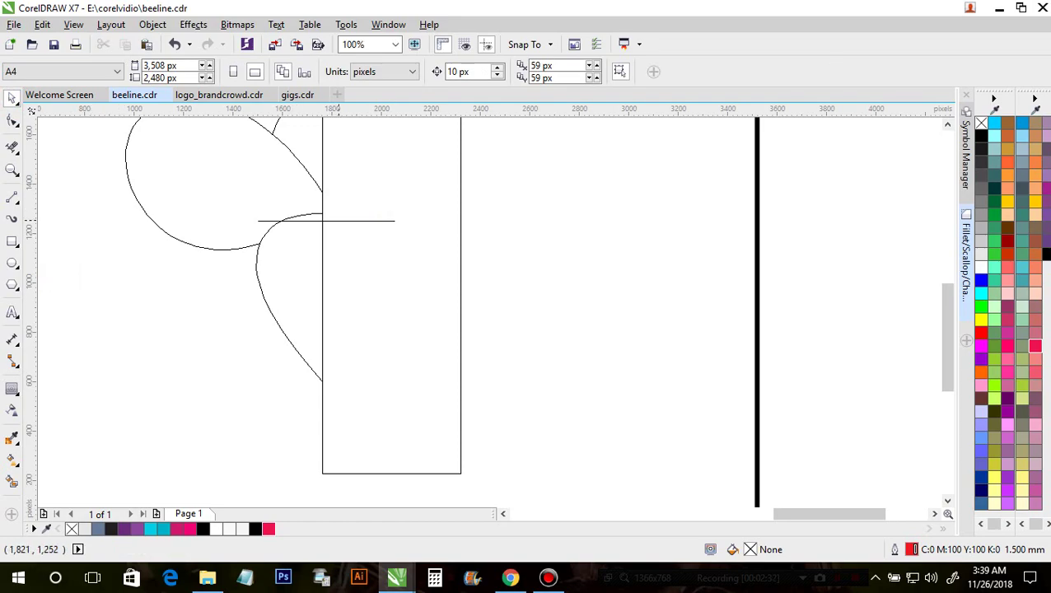
Stretch the horizontal line from its centre to about 1,609 px wide.
left_click_drag(344, 220, 341, 238)
key("ctrl+z")
left_click_drag(402, 220, 532, 221)
Repeat copies of the line downward at about 160 px spacing, keeping four lines and deleting the one at the body's tip.
left_click_drag(398, 221, 397, 260)
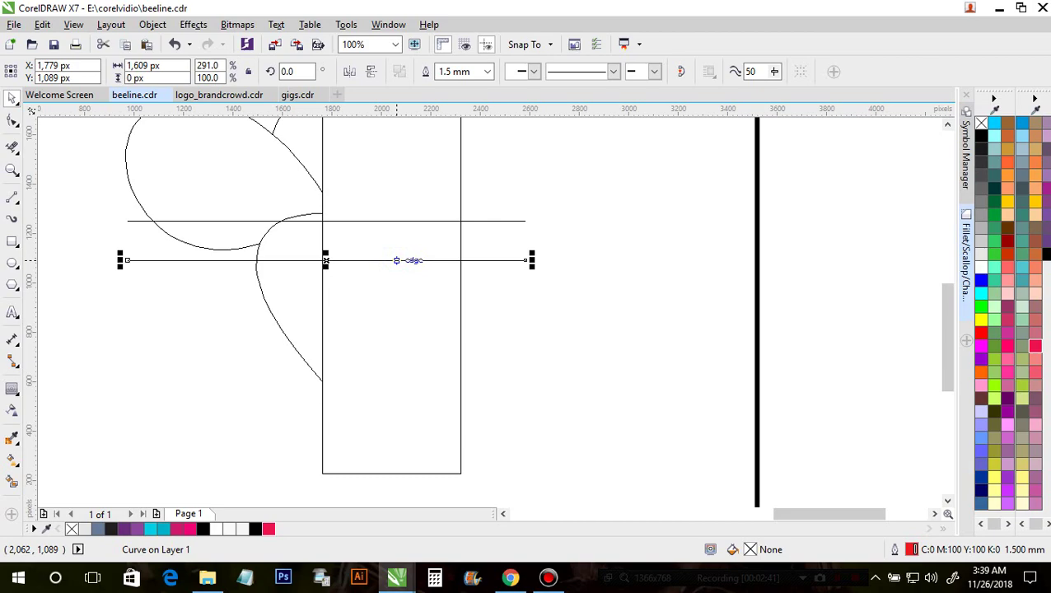
key("ctrl+r")
key("ctrl+r")
key("ctrl+r")
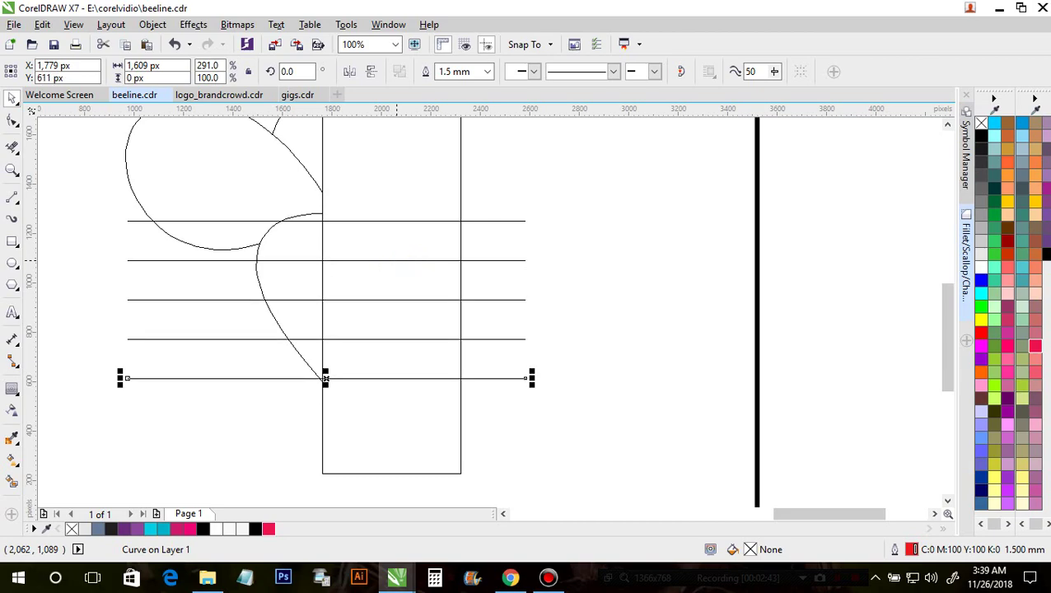
key("Delete")
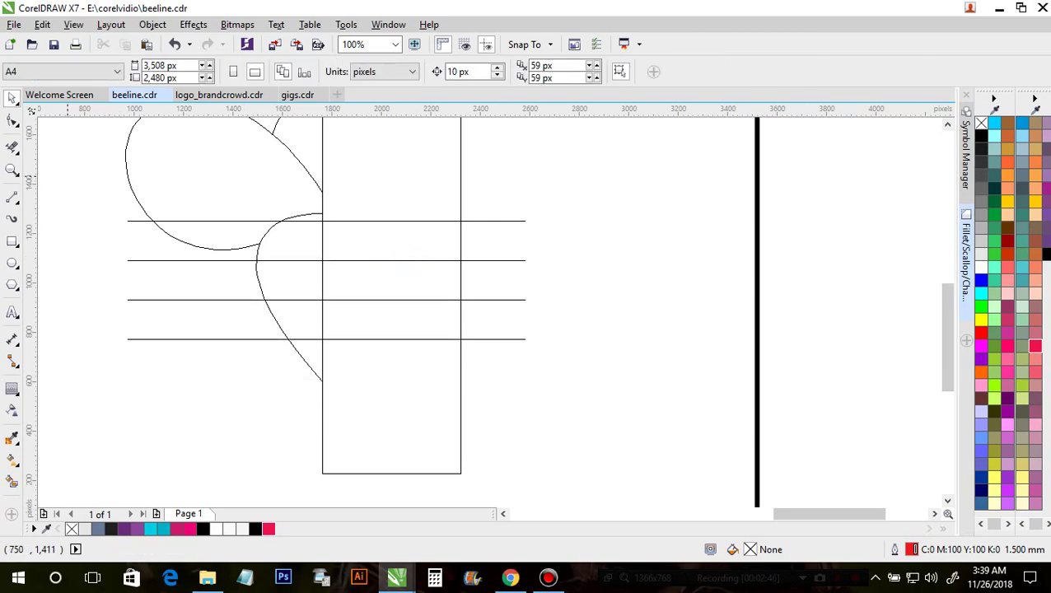
Trim the four horizontal lines with Virtual Segment Delete so only the parts between the body curve and the rectangle's left edge remain.
left_click(12, 148)
left_click(193, 207)
scroll(137, 224, "up", 1)
mouse_move(141, 236)
left_mouse_down()
mouse_move(129, 211)
mouse_move(141, 236)
left_mouse_up()
left_click_drag(162, 282, 174, 306)
left_click_drag(272, 204, 288, 224)
left_click_drag(271, 366, 282, 396)
scroll(281, 264, "down", 2)
left_click_drag(285, 308, 290, 324)
left_click_drag(360, 244, 376, 328)
left_click_drag(430, 240, 441, 356)
Delete the centre-line rectangle and switch the drawing display to Enhanced view.
left_click(12, 97)
left_click(148, 150)
left_click(364, 210)
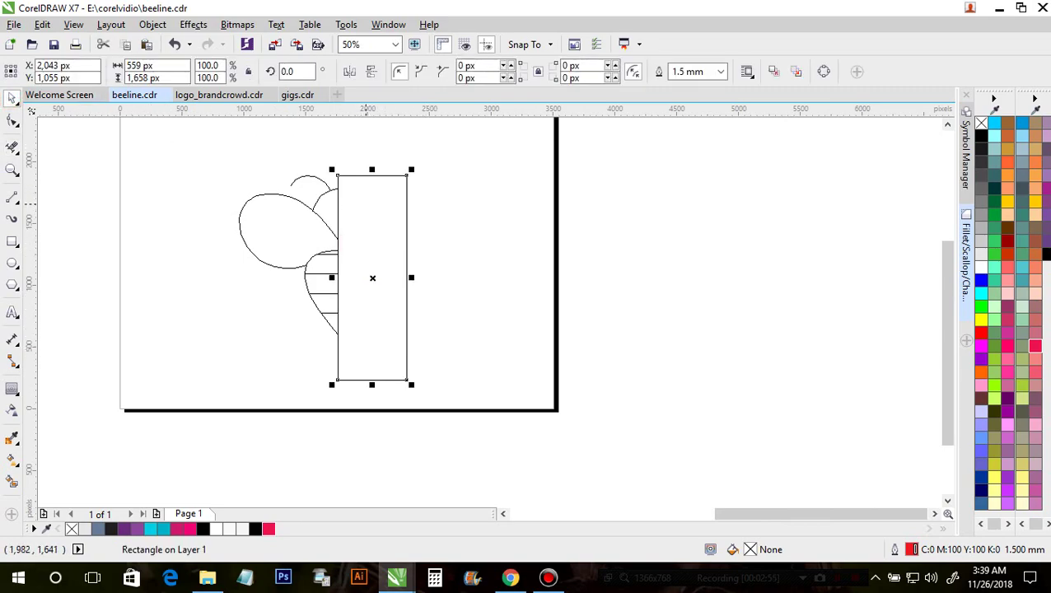
key("Delete")
left_click(74, 24)
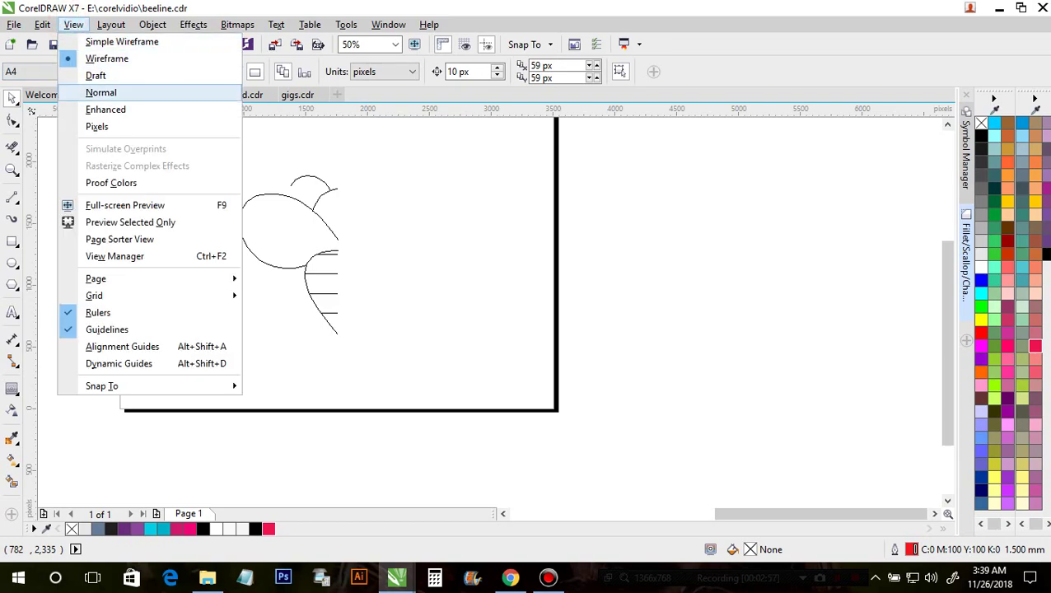
left_click(105, 110)
Mirror a copy of the half bee horizontally across its right edge to complete the symmetrical bee.
left_click_drag(217, 169, 369, 365)
left_click_drag(253, 272, 368, 290, "ctrl")
right_click(368, 291)
left_click(453, 324)
scroll(357, 259, "up", 2)
scroll(360, 257, "down", 2)
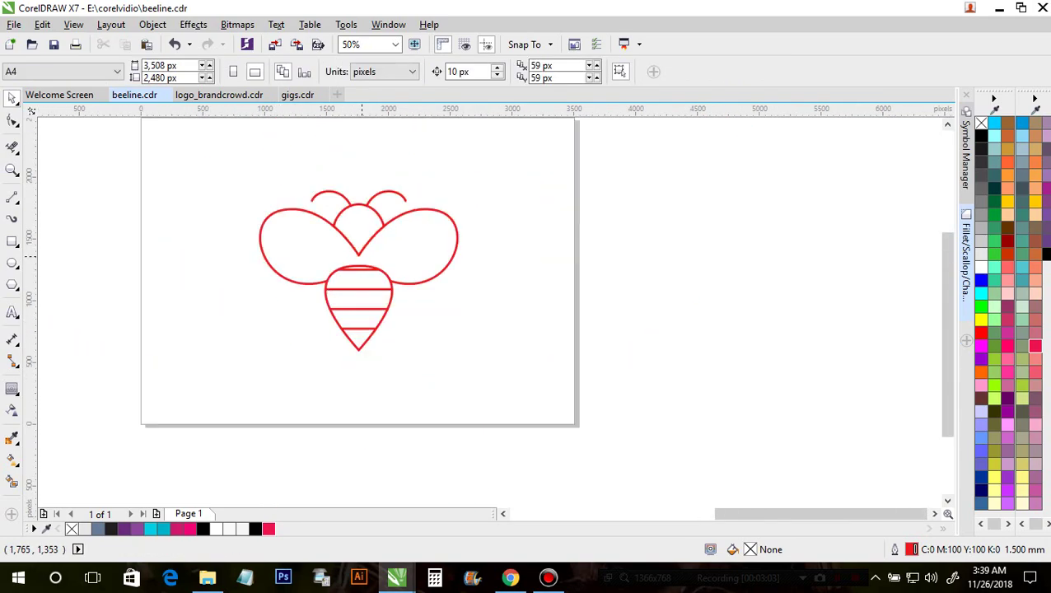
Combine the two halves of the body's uppermost stripe into a single object.
scroll(360, 257, "up", 1)
scroll(360, 276, "up", 1)
scroll(360, 276, "down", 2)
scroll(360, 276, "up", 2)
left_click(355, 270)
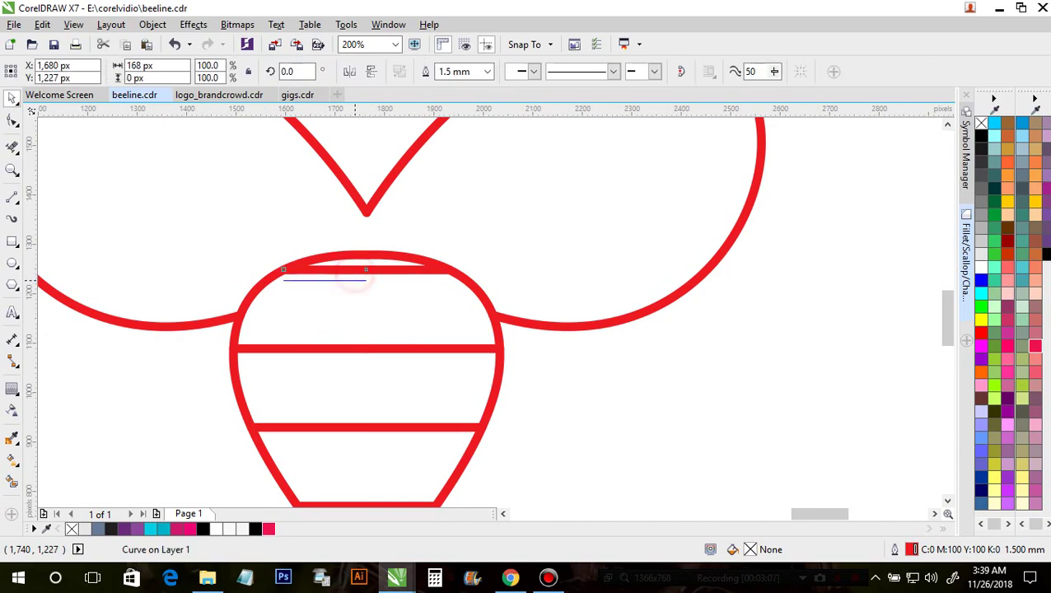
left_click_drag(355, 269, 355, 285)
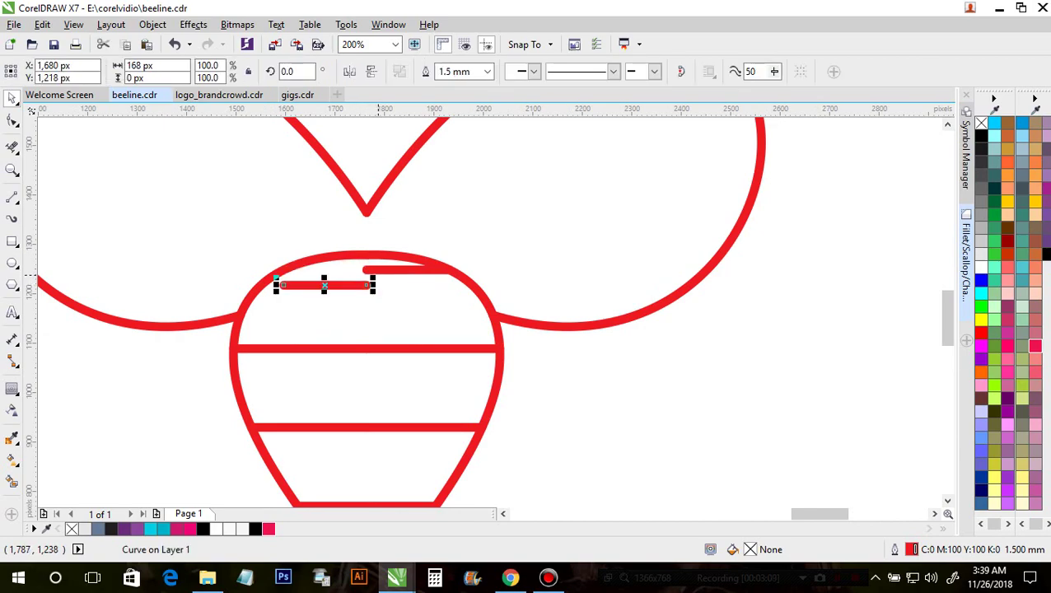
key("ctrl+z")
left_click(384, 270, "shift")
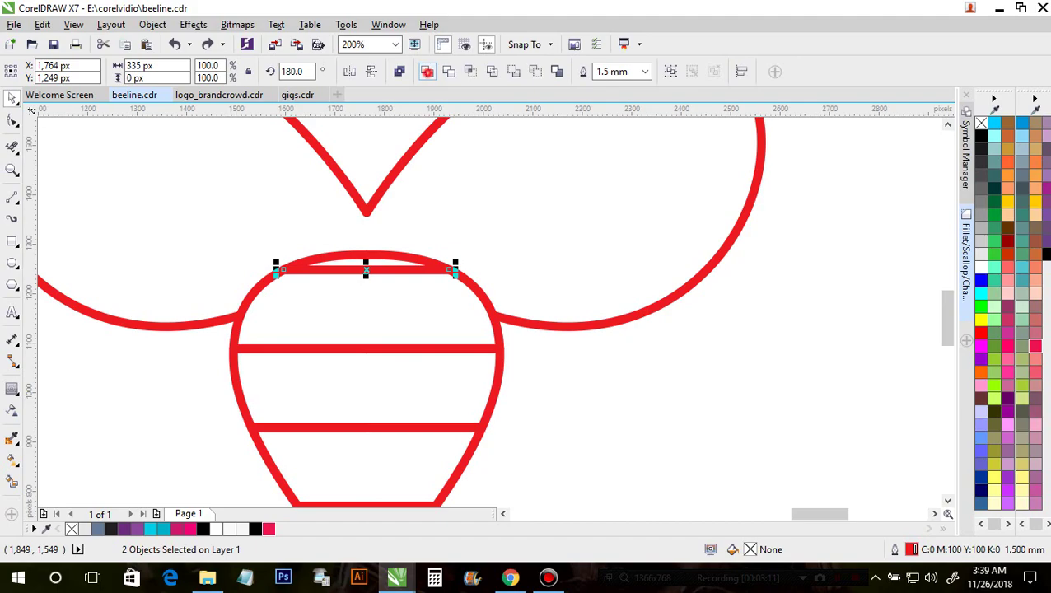
key("ctrl+l")
Lower the uppermost stripe about 52 px, stretched to about 697 px, and trim its ends to the body outline.
left_click_drag(380, 270, 546, 294)
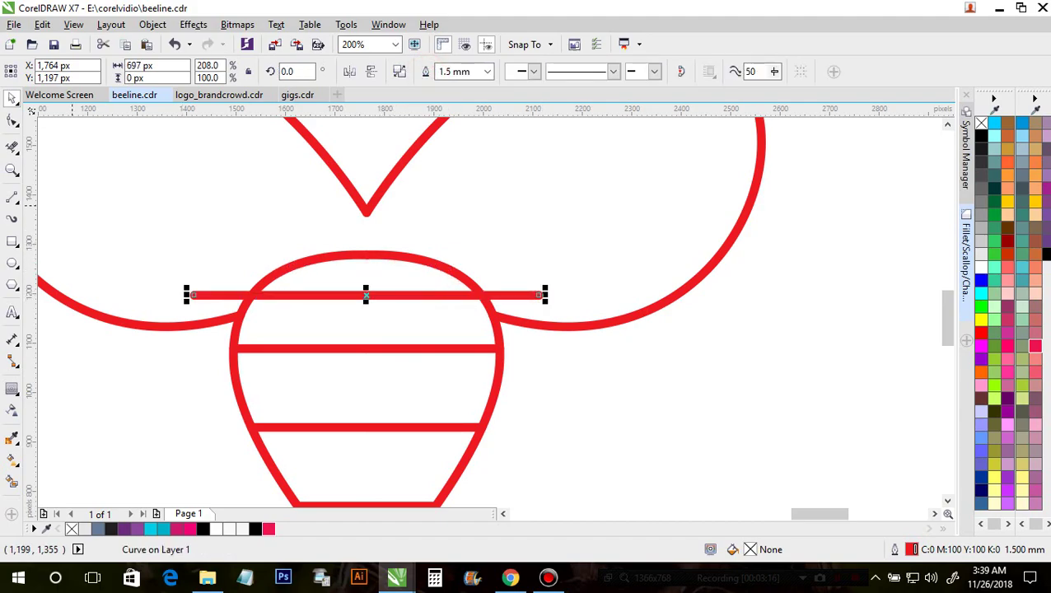
left_click(17, 146)
left_click_drag(196, 266, 221, 311)
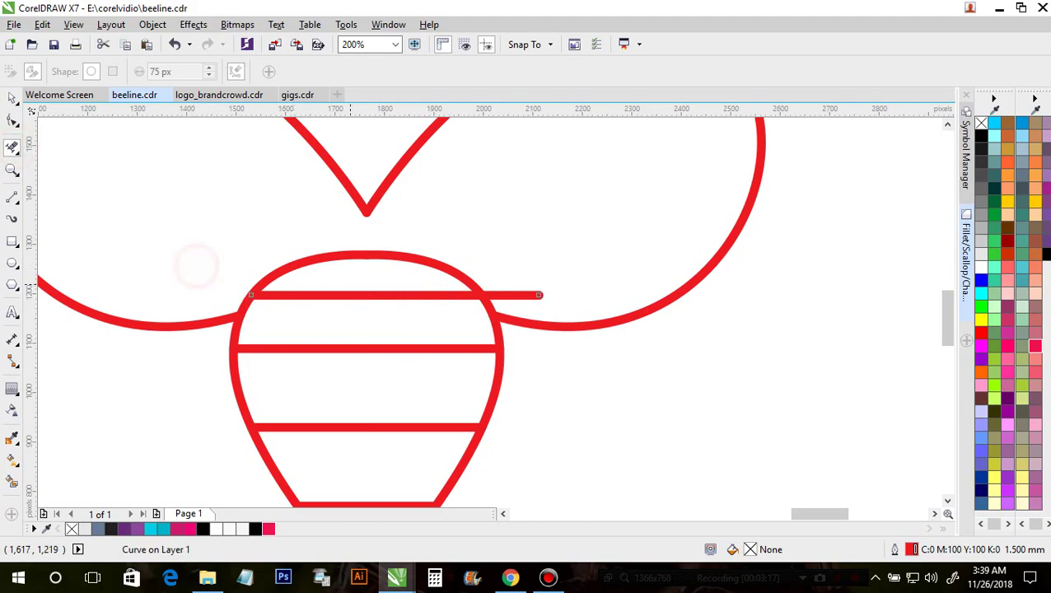
left_click(528, 288)
scroll(458, 280, "down", 2)
left_click(11, 98)
left_click(164, 252)
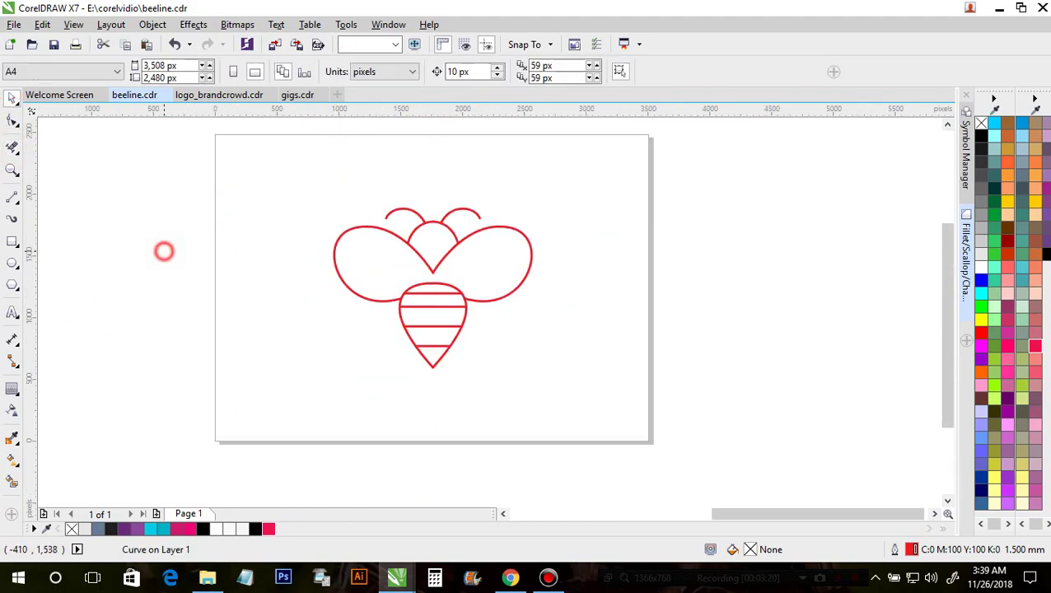
left_click(164, 251)
Copy the uppermost stripe about 59 px lower and make a vertical copy of it rotated 90 degrees about its centre.
scroll(503, 300, "up", 1)
left_click_drag(374, 285, 354, 392)
right_click(375, 301)
left_click(375, 301)
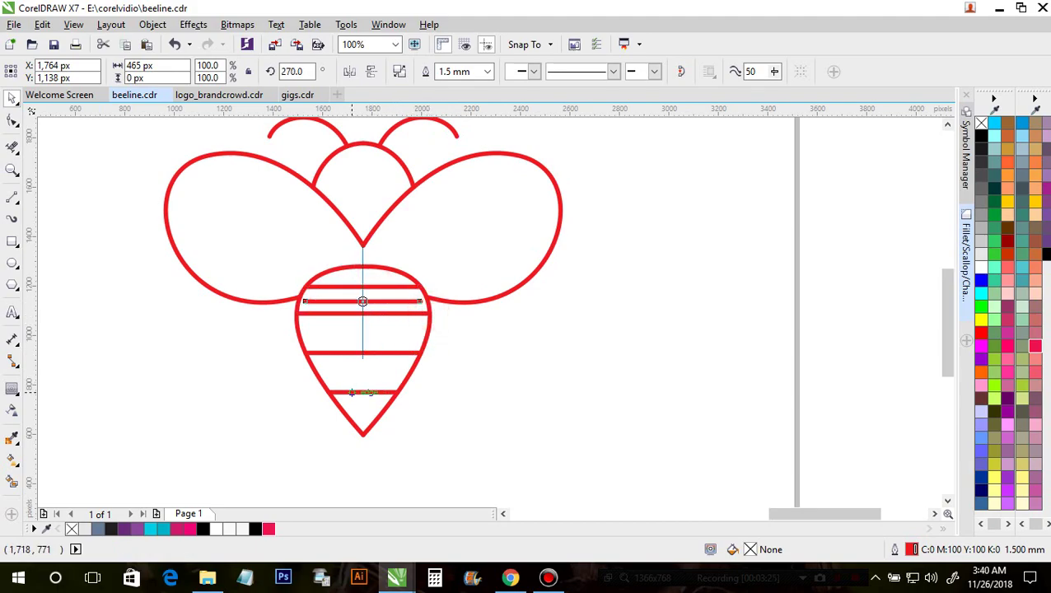
left_click_drag(352, 391, 353, 388)
right_click(352, 391)
Delete the extra horizontal stripe lying between the body's two upper stripes.
left_click(485, 373)
left_click(406, 304)
left_click(412, 300)
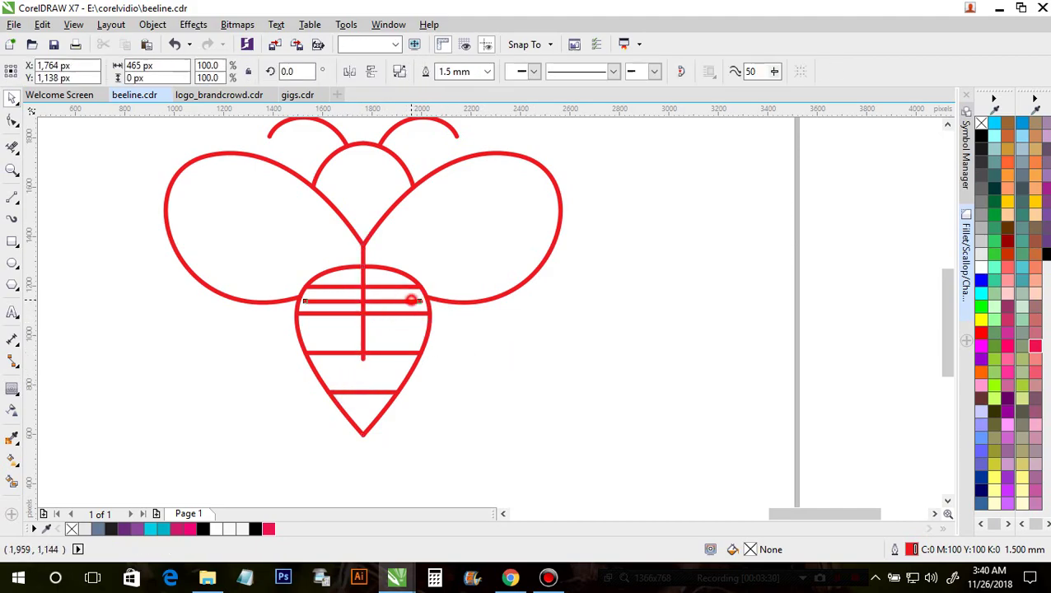
key("Delete")
Shorten the vertical line by deleting its lower end node with the Shape tool.
left_click(363, 337)
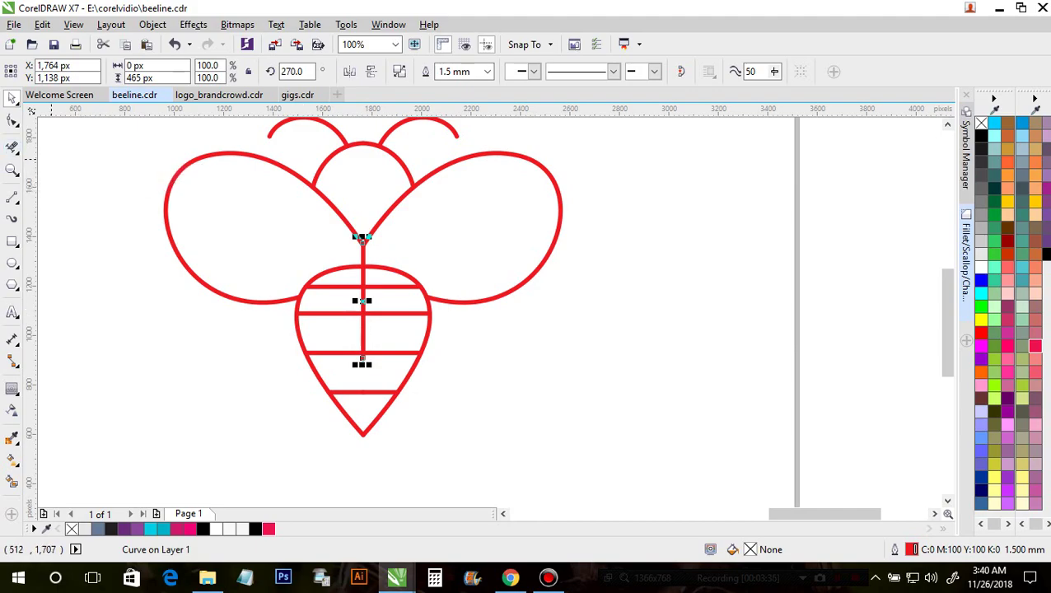
key("F10")
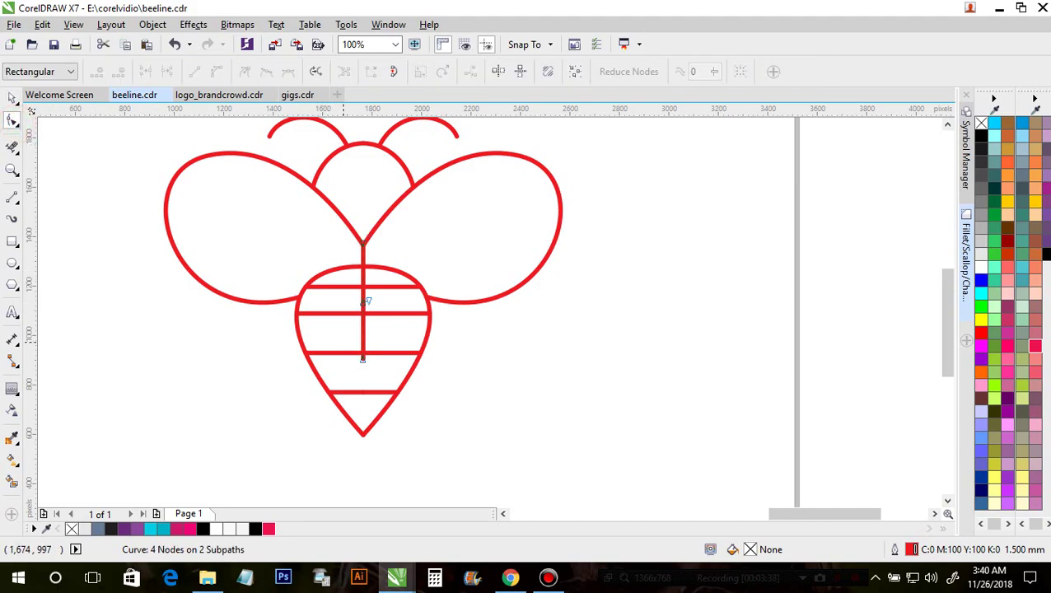
left_click(363, 358)
key("Delete")
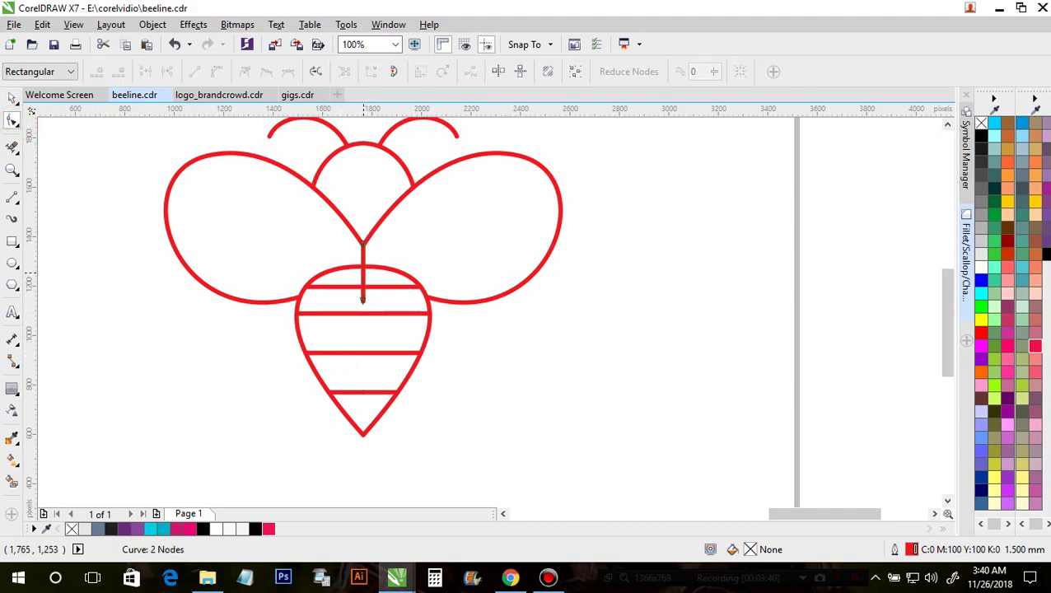
Remove the part of the vertical line inside the body so it only joins the wings' meeting point to the body.
scroll(363, 299, "up", 2)
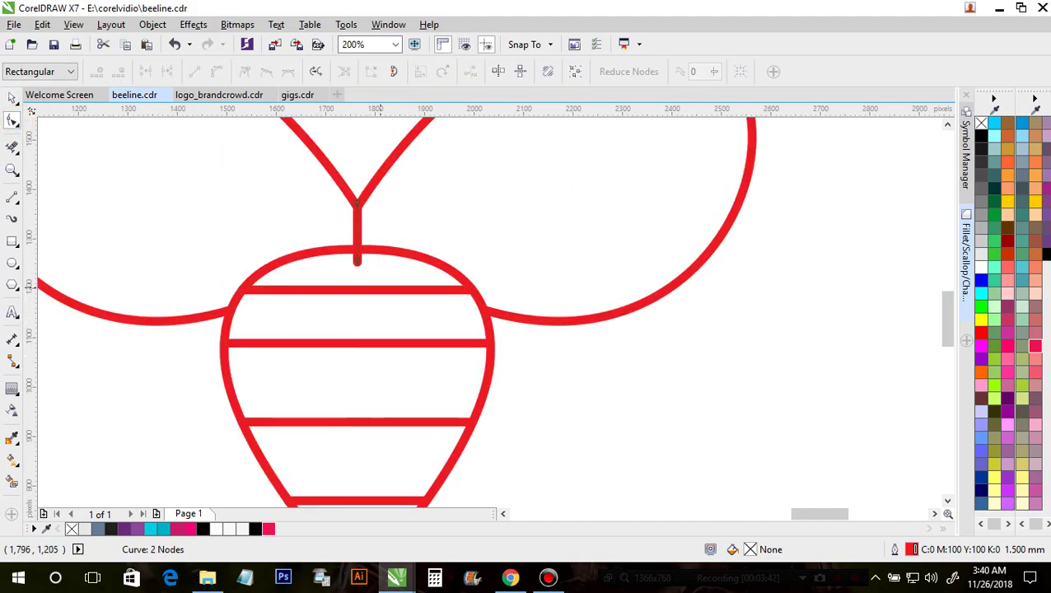
left_click(12, 146)
scroll(353, 272, "up", 1)
left_click(350, 249)
scroll(380, 262, "down", 4)
left_click(11, 98)
left_click(150, 183)
Examine the complete bee outline up close and in full-screen preview.
scroll(380, 245, "up", 1)
scroll(377, 239, "down", 1)
scroll(379, 233, "up", 1)
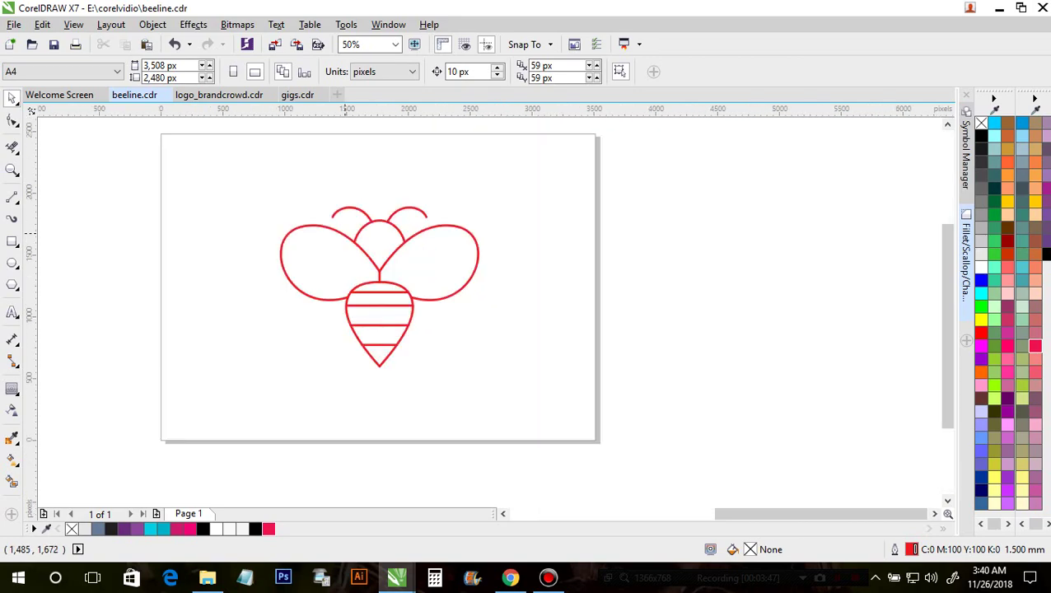
scroll(345, 234, "up", 1)
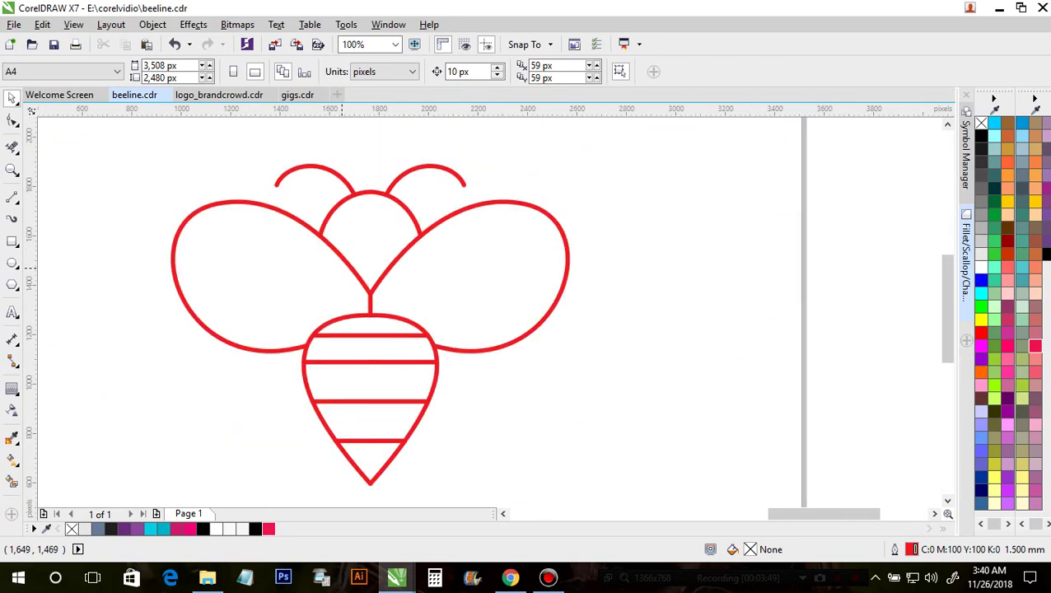
key("F9")
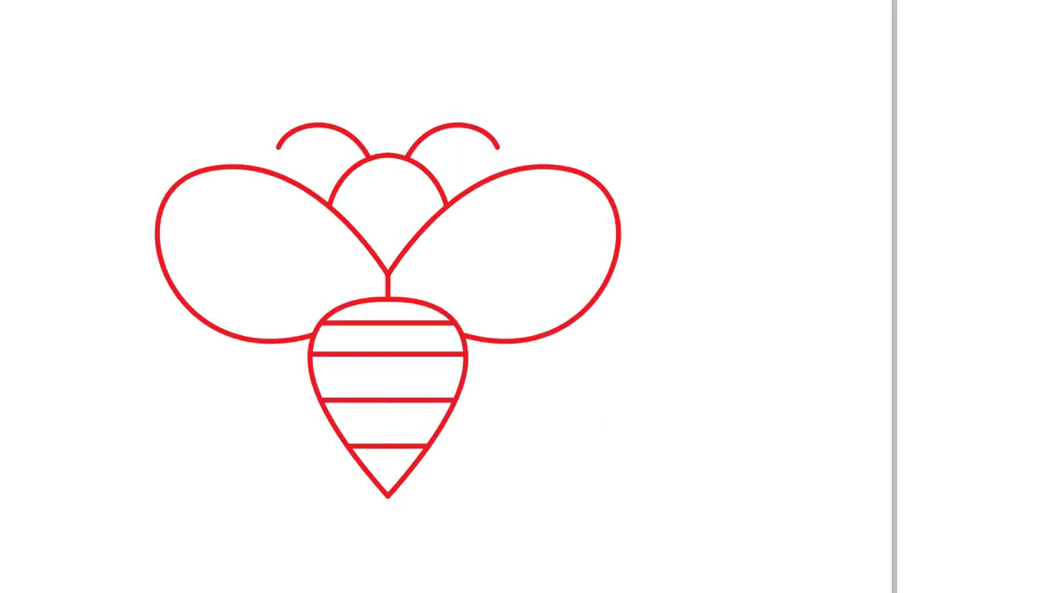
left_click(357, 265)
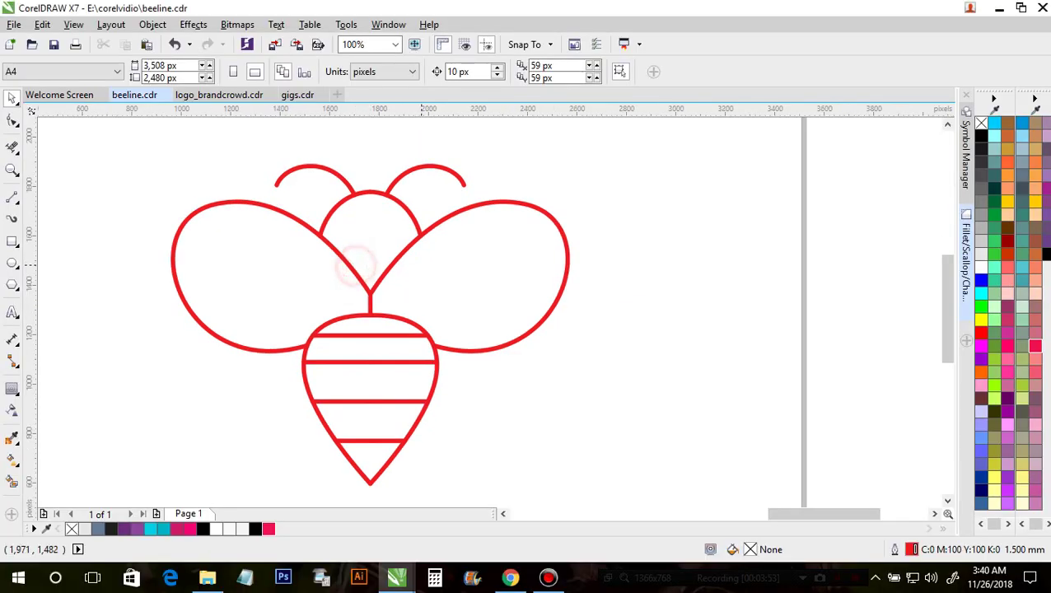
scroll(421, 266, "down", 1)
Set the outline width of all the bee's curves to 5.0 mm.
left_click_drag(276, 189, 535, 428)
left_click(645, 72)
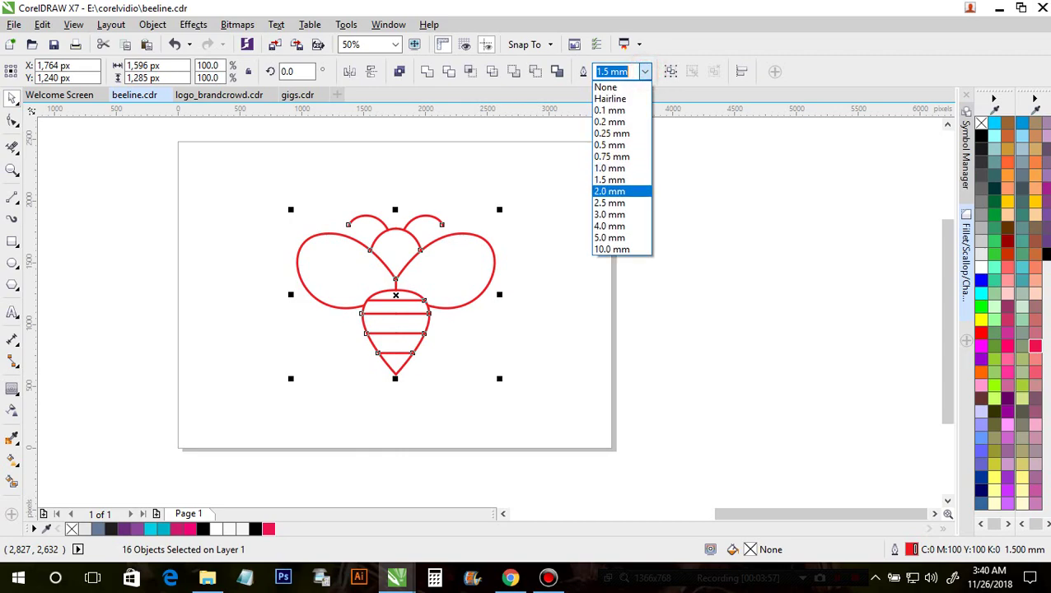
left_click(624, 217)
left_click(645, 72)
left_click(609, 237)
left_click(568, 240)
Place a copy of the whole bee beside the page's right edge and convert the original bee's outlines to objects.
left_click_drag(225, 168, 602, 414)
left_click_drag(362, 313, 703, 314)
right_click(703, 314)
left_click_drag(236, 174, 550, 434)
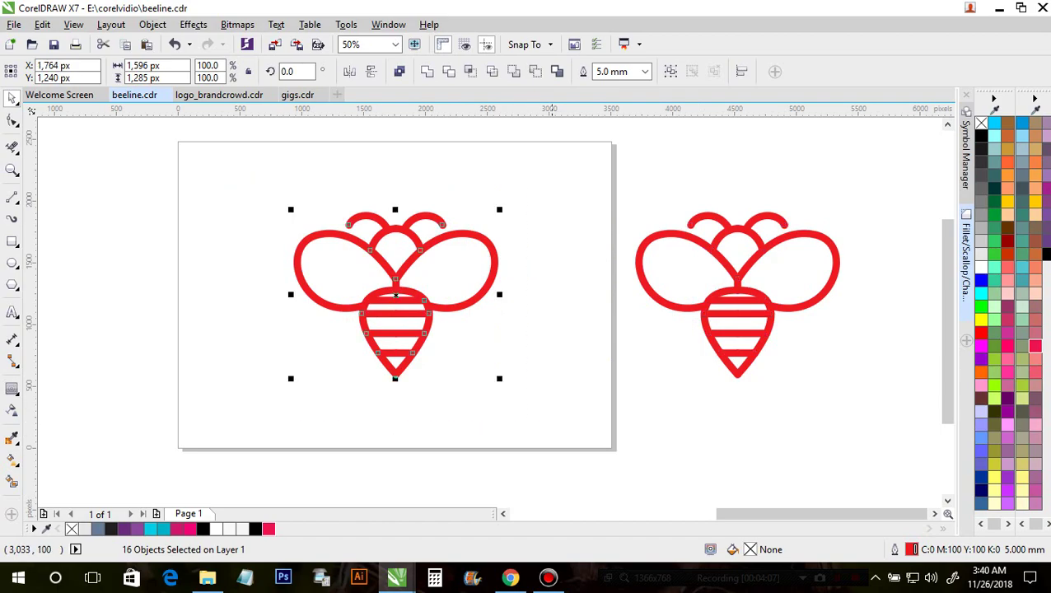
key("ctrl+shift+q")
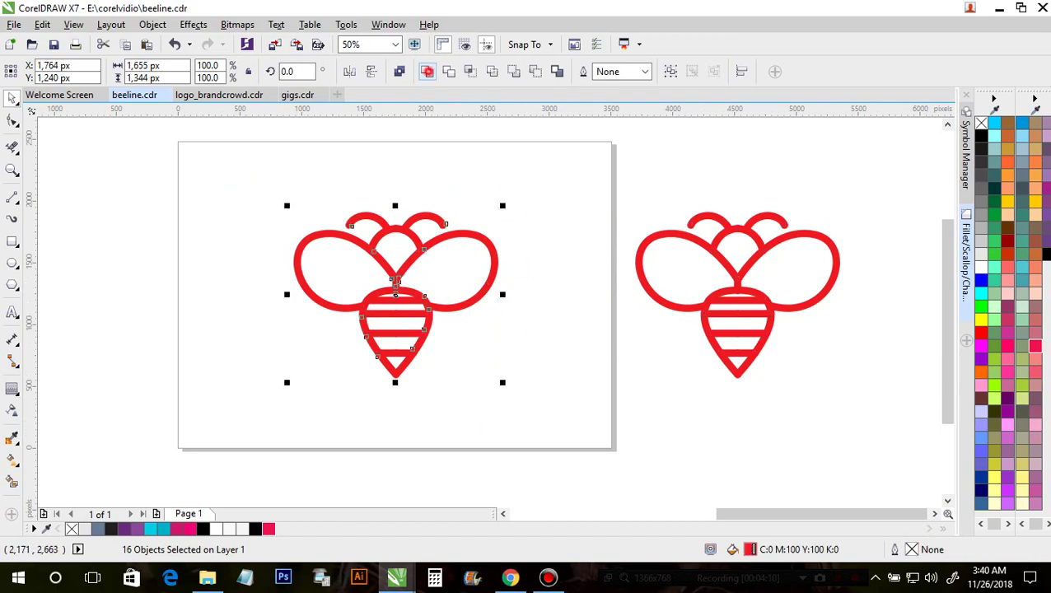
Weld all the converted outline objects of the original bee on the page into a single shape.
left_click(427, 72)
left_click(157, 187)
scroll(302, 242, "down", 1)
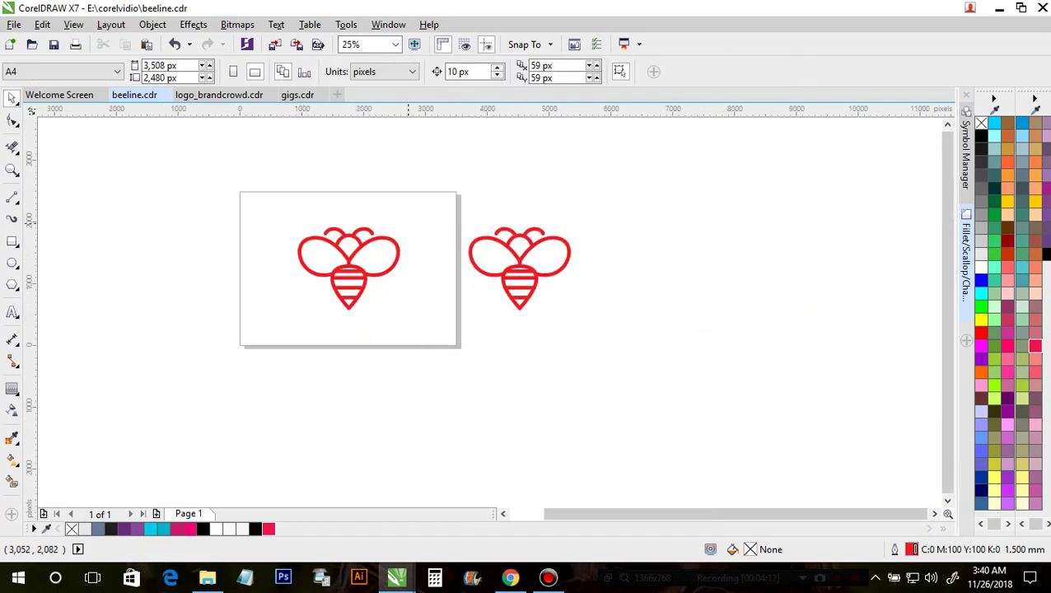
scroll(320, 240, "up", 1)
left_click(345, 237)
left_click(194, 230)
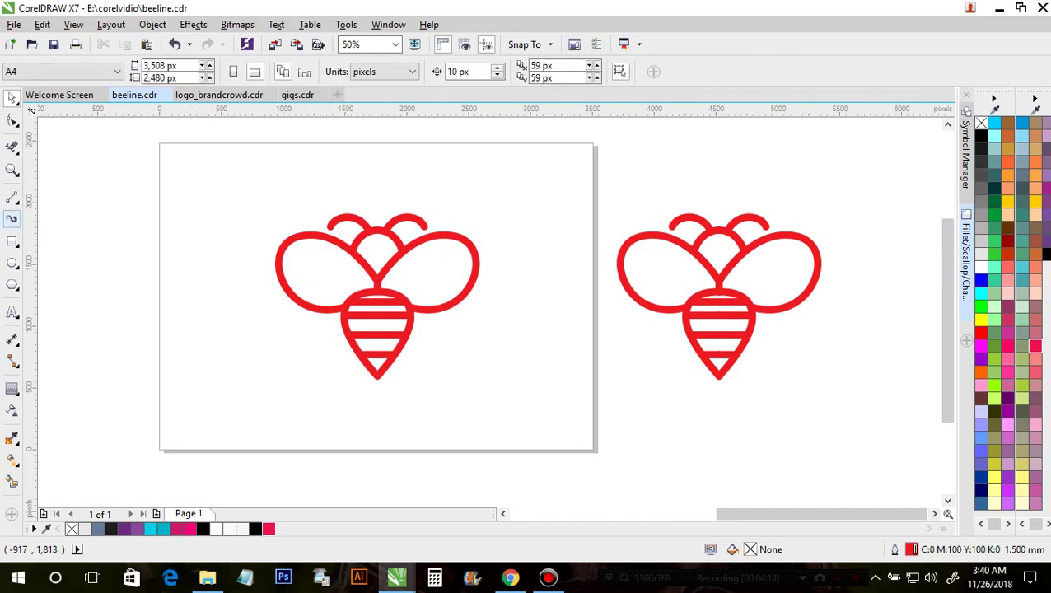
Draw a rectangle about 2,763 px square around the bee and center it on the page.
left_click(13, 241)
mouse_move(188, 178)
left_mouse_down()
mouse_move(537, 505)
mouse_move(533, 405)
left_mouse_up()
scroll(381, 198, "down", 1)
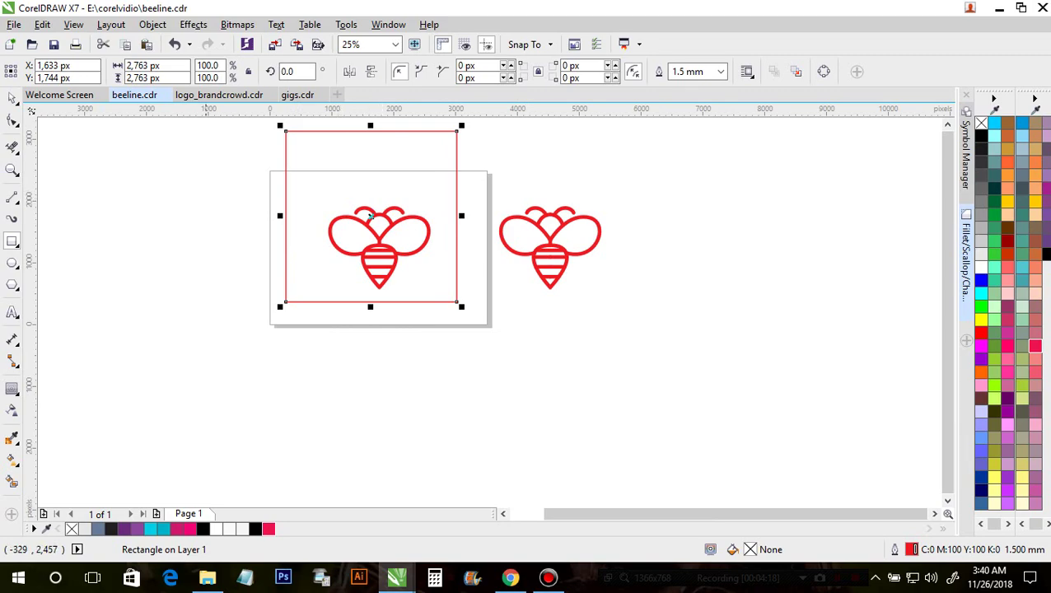
left_click(13, 97)
key("p")
left_click(174, 202)
Reduce the rectangle's height symmetrically about its center to about 1,970 px.
scroll(352, 169, "up", 1)
left_click(300, 178)
left_click_drag(404, 155, 404, 205)
scroll(245, 192, "down", 1)
left_click(218, 190)
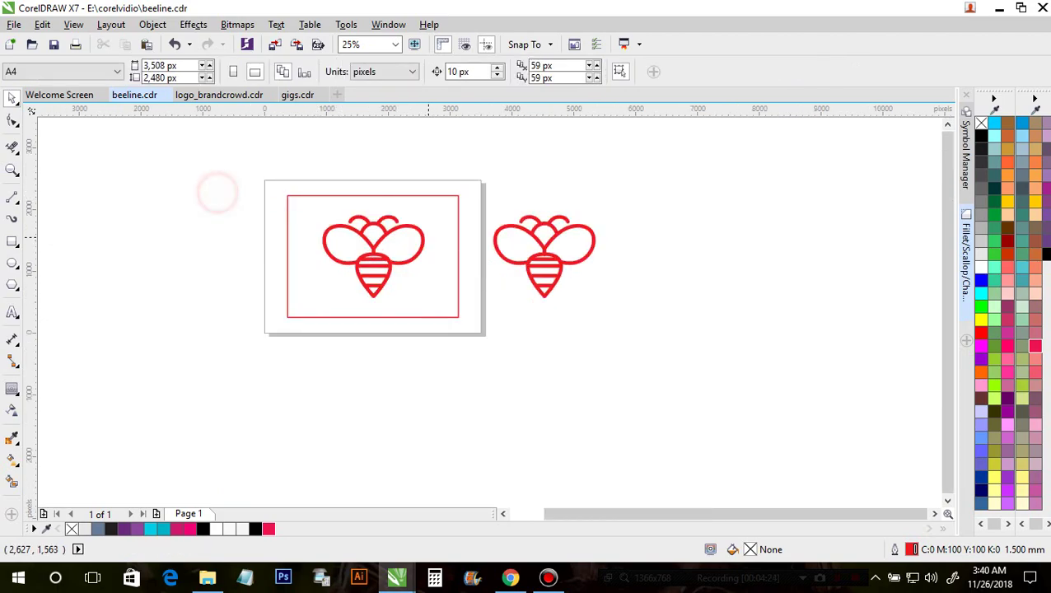
Fill the rectangle around the bee with black (C100 M100 Y100 K100).
scroll(429, 237, "up", 1)
left_click(448, 321)
left_click(254, 526)
scroll(310, 364, "down", 1)
left_click(374, 465)
Remove the black rectangle's outline and send the rectangle behind the bee.
left_click(346, 368)
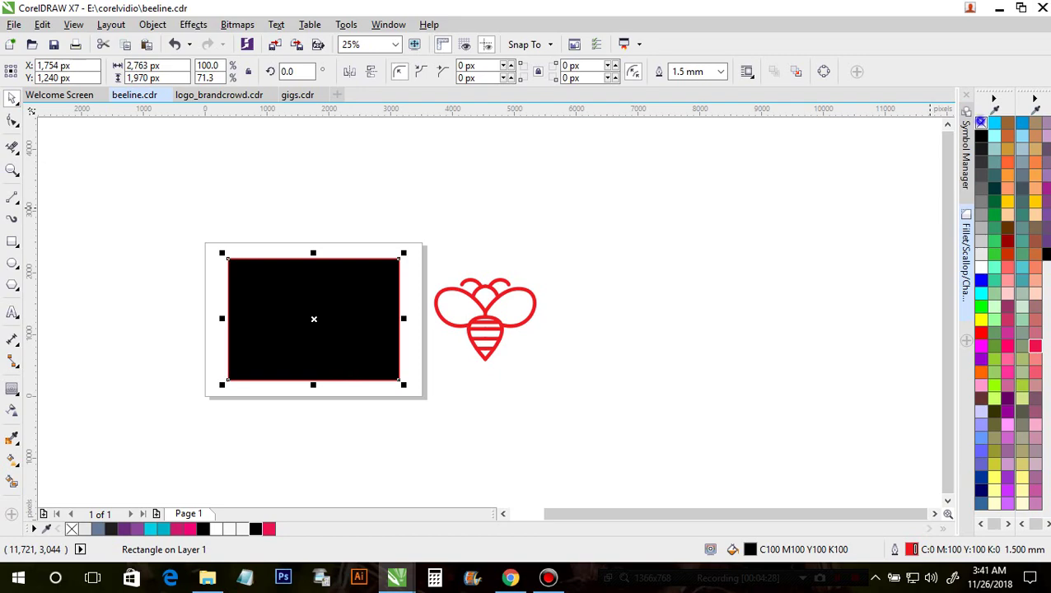
right_click(981, 123)
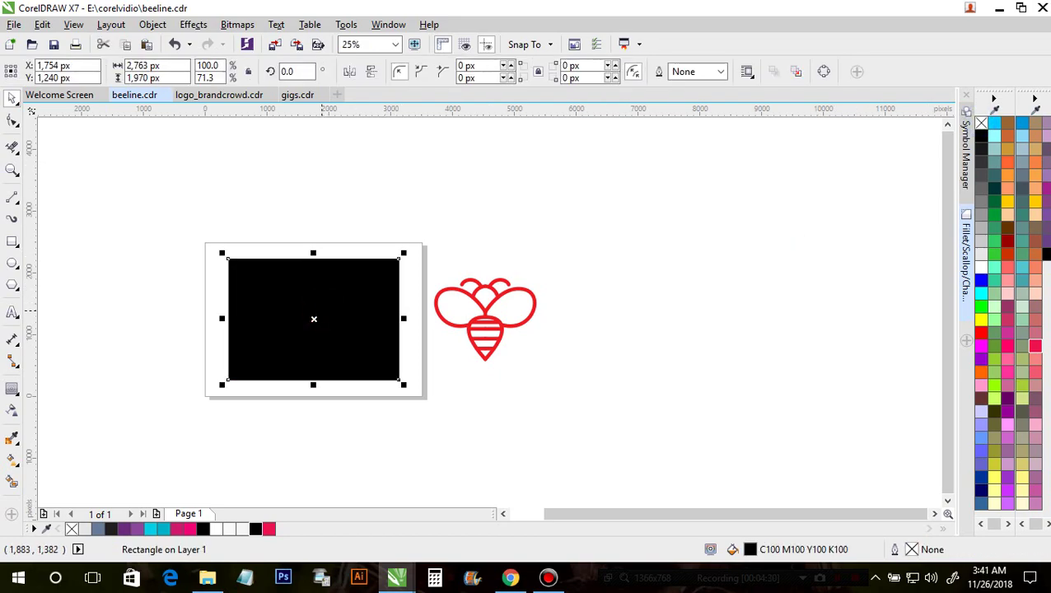
key("shift+Page_Down")
left_click(227, 415)
scroll(310, 251, "up", 1)
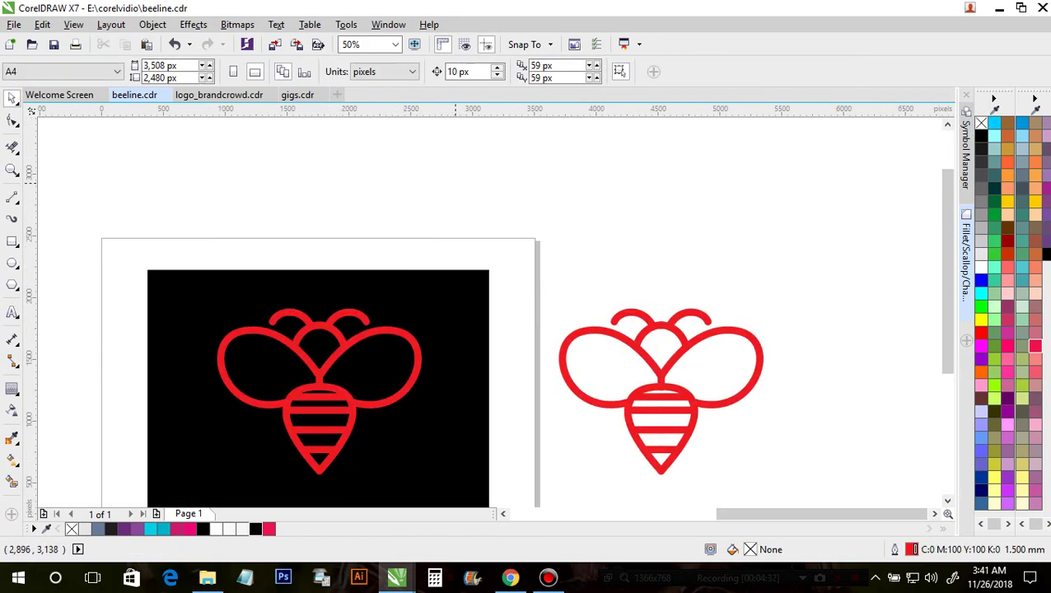
Enlarge the black background rectangle about its center to about 3,490 × 2,489 px so it covers the page.
scroll(458, 155, "down", 1)
scroll(445, 177, "up", 2)
scroll(433, 201, "down", 1)
scroll(414, 238, "up", 1)
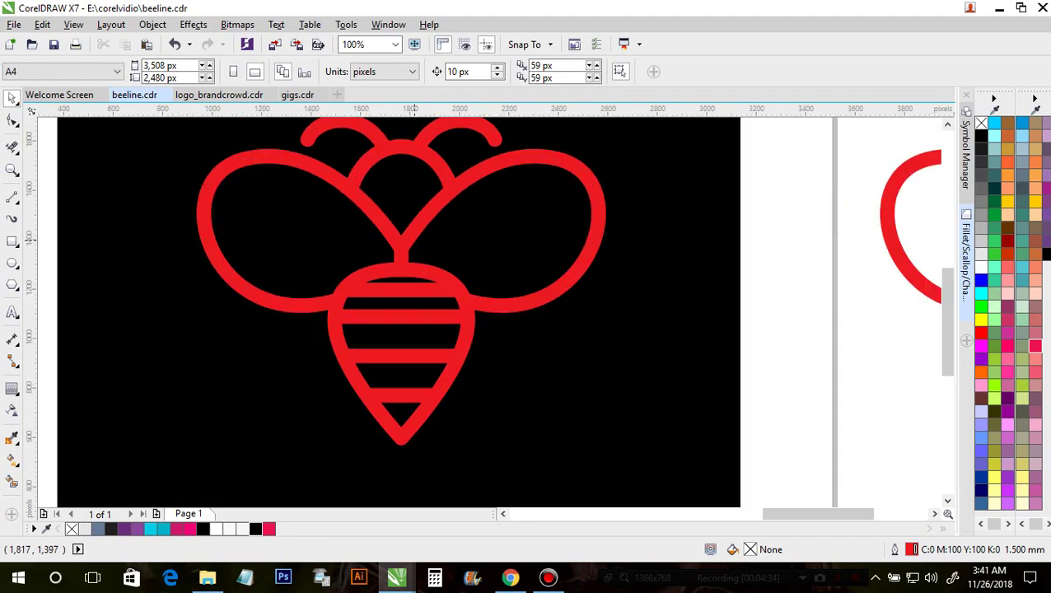
scroll(412, 239, "down", 1)
scroll(408, 248, "down", 1)
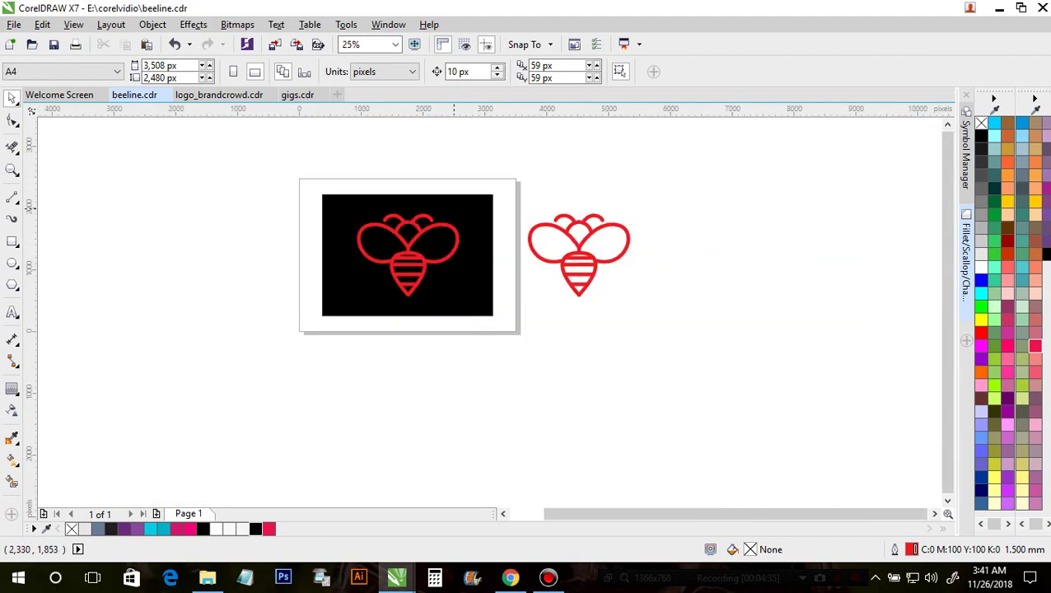
scroll(458, 202, "up", 1)
left_click(519, 184)
left_click_drag(526, 183, 601, 147)
scroll(598, 181, "down", 1)
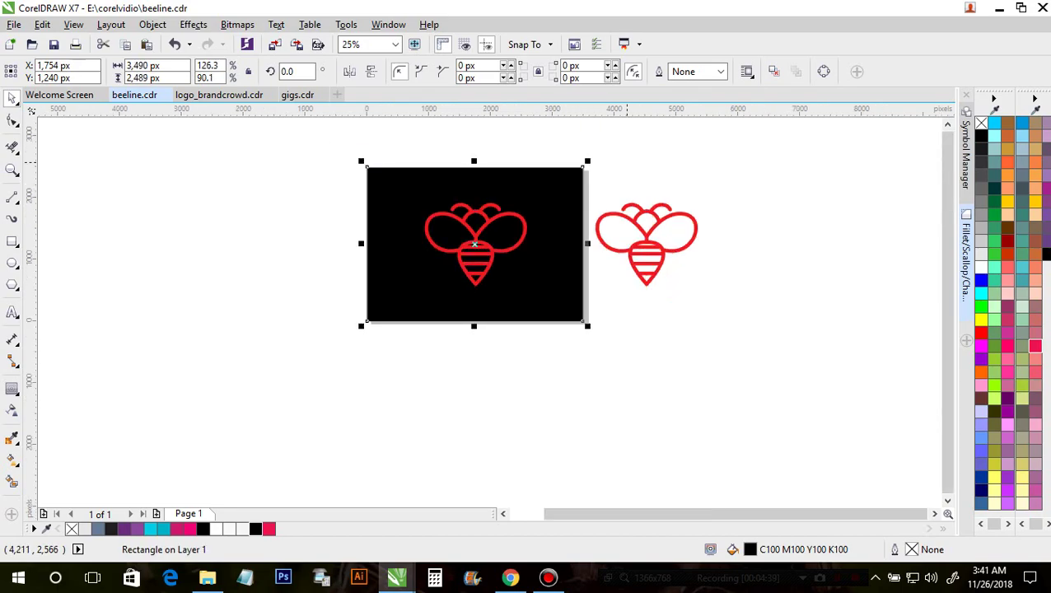
left_click(628, 162)
scroll(508, 212, "up", 1)
scroll(468, 228, "down", 1)
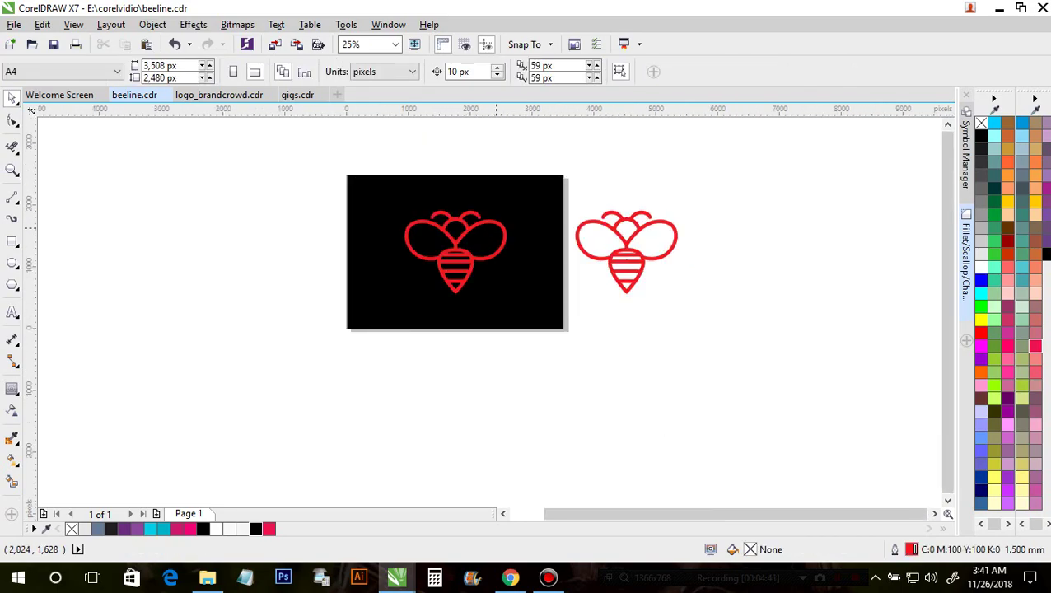
Delete the spare copy of the bee beside the page.
left_click_drag(694, 305, 567, 168)
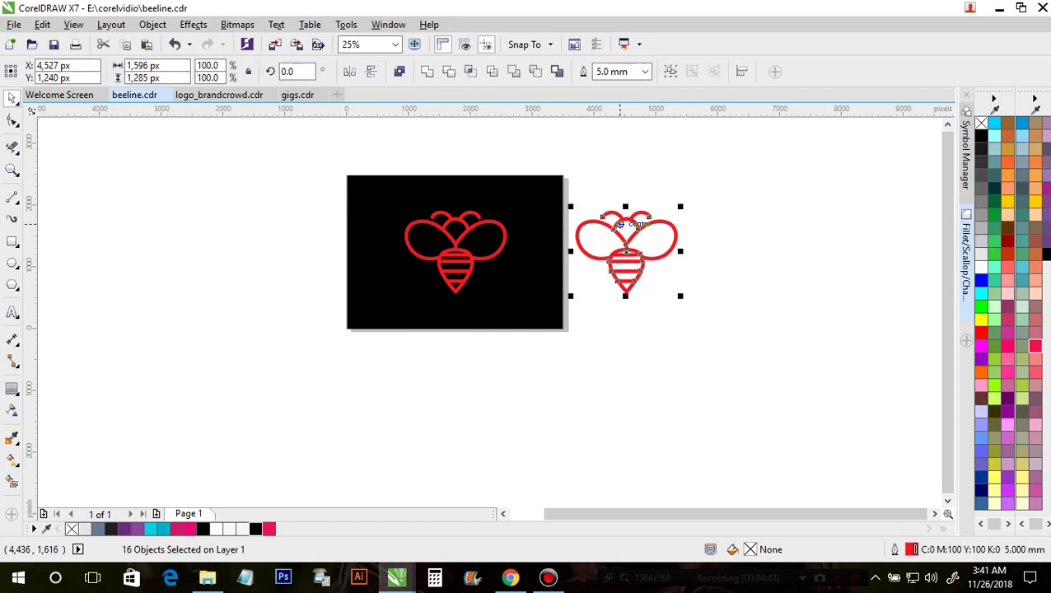
key("Delete")
scroll(489, 229, "up", 1)
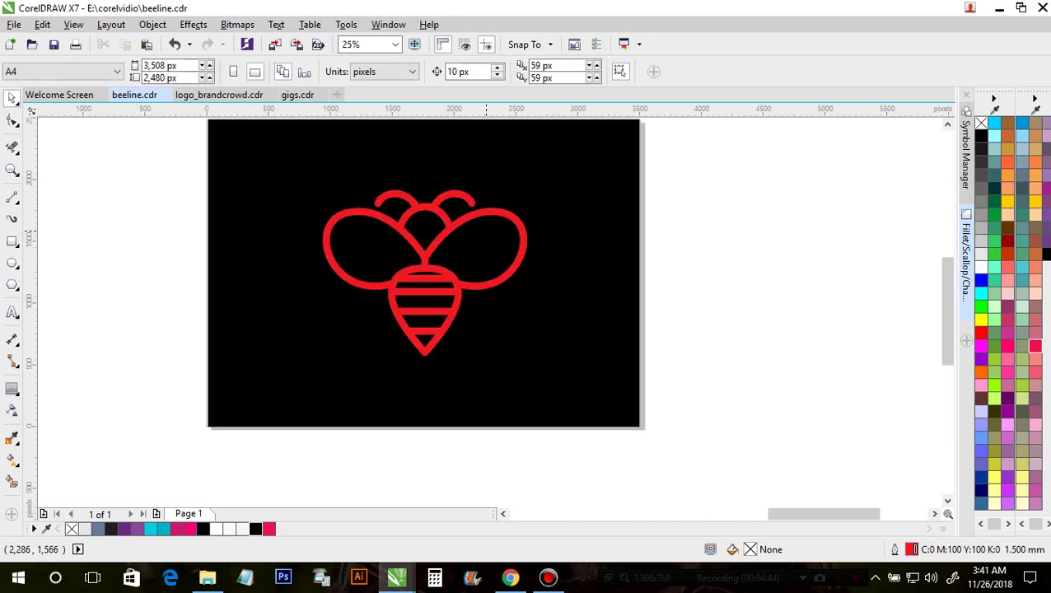
scroll(395, 257, "up", 1)
scroll(392, 255, "down", 1)
Apply a vertical linear fountain fill to the bee, running from Deep Yellow at the body tip to light orange above the antennae.
left_click(399, 264)
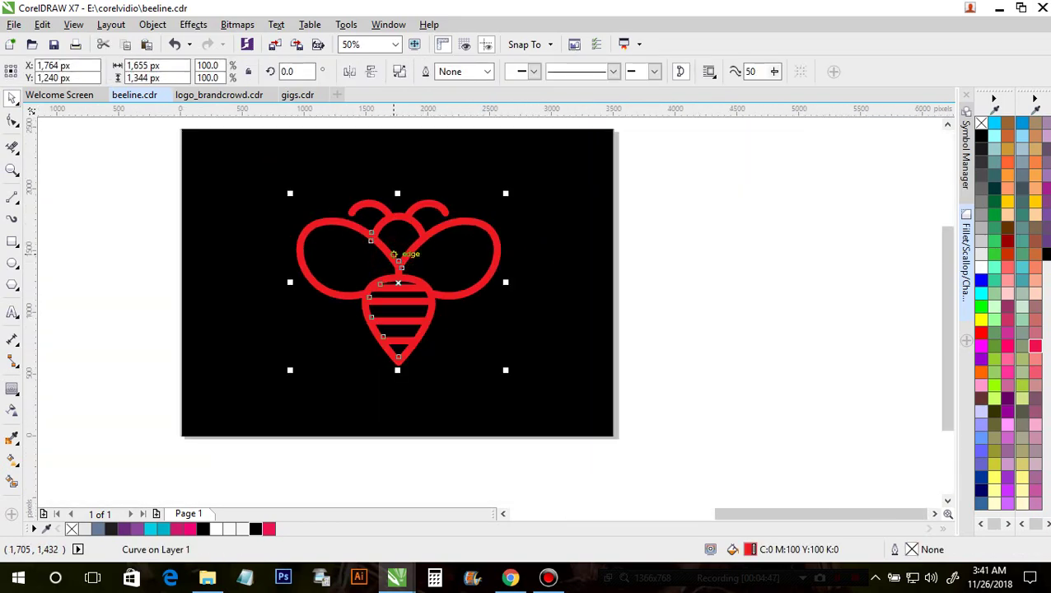
key("g")
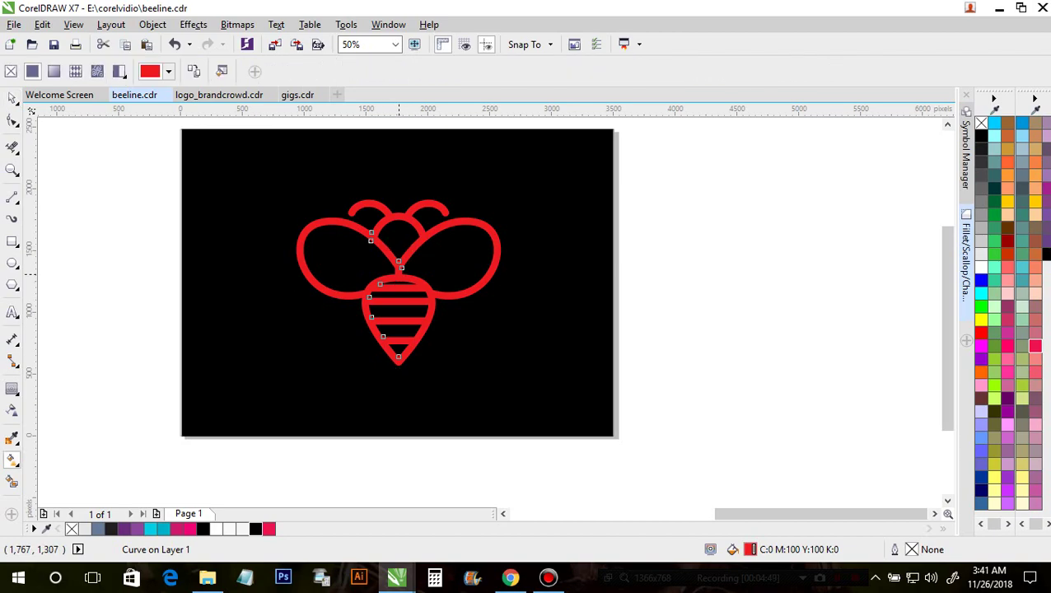
left_click_drag(398, 365, 398, 180)
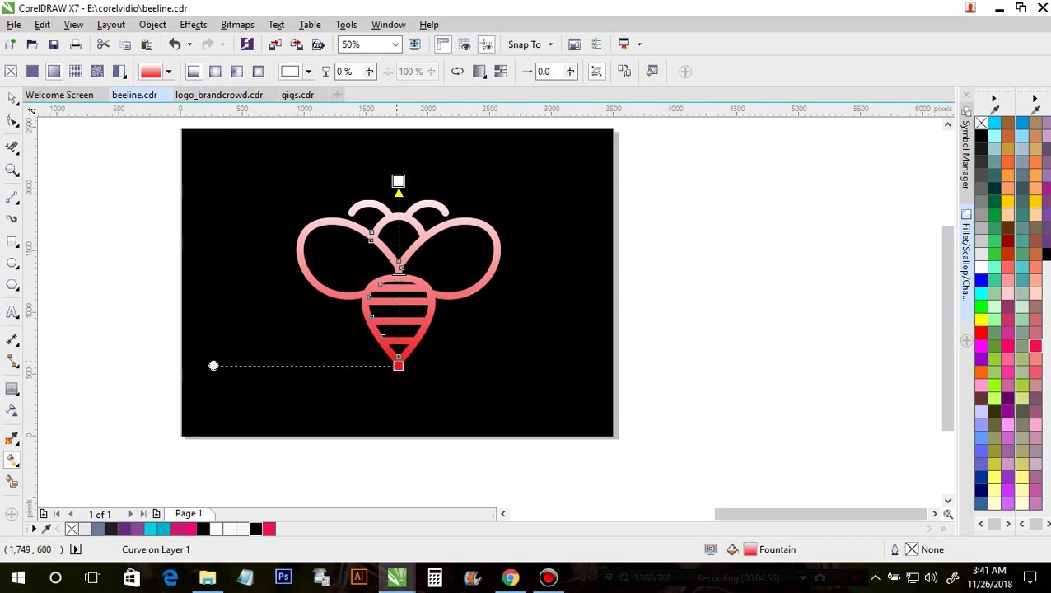
left_click(398, 365)
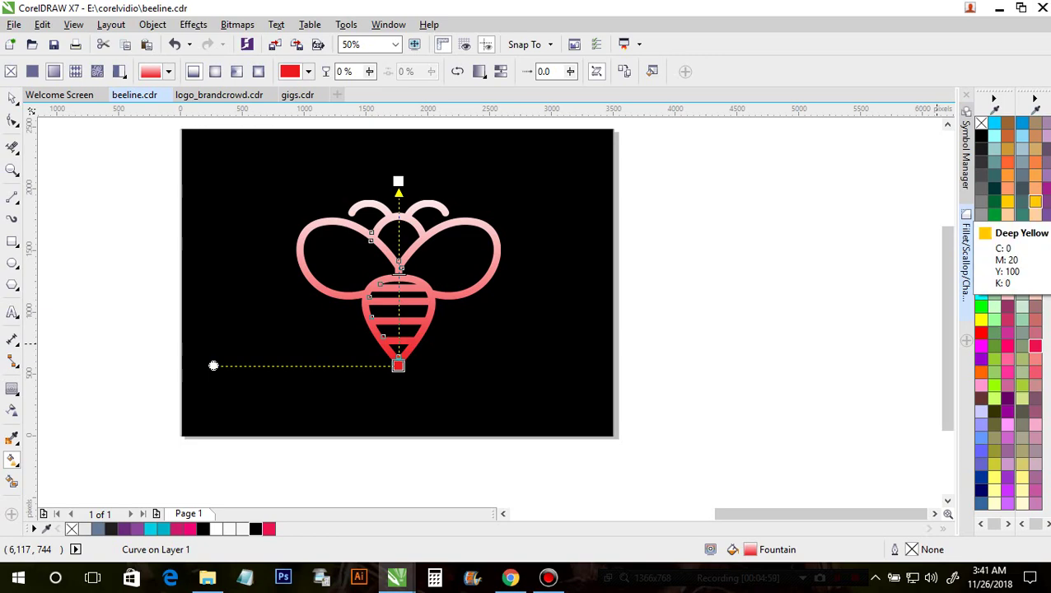
left_click(1034, 202)
left_click(398, 181)
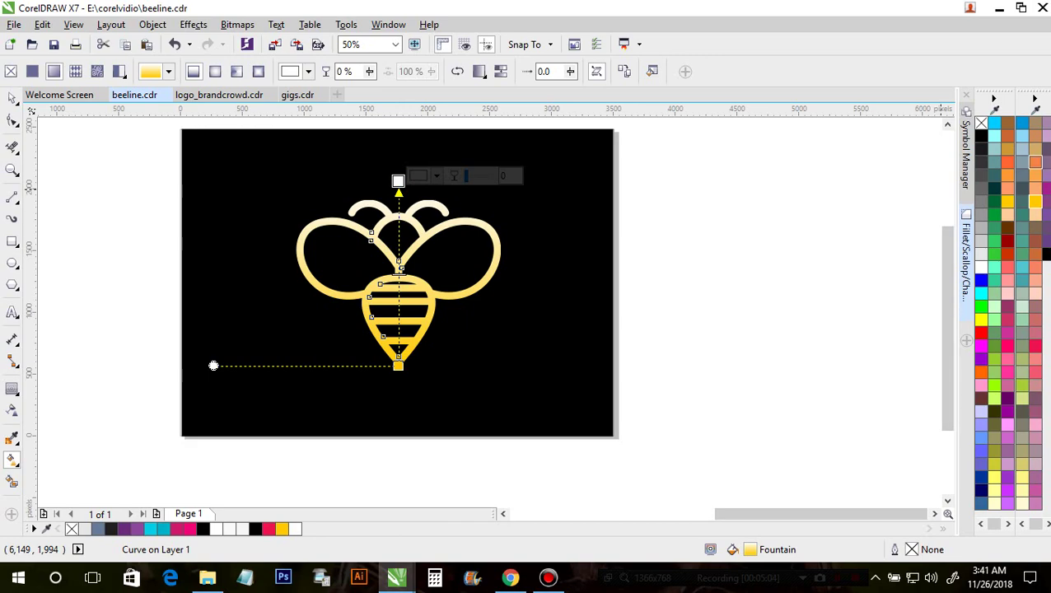
left_click(1036, 163)
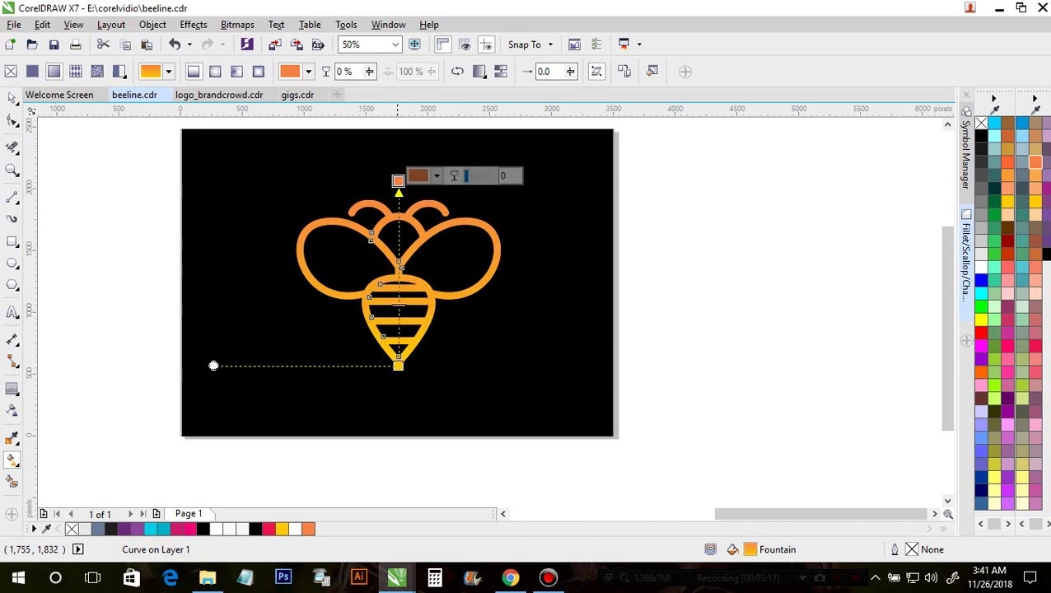
Move the gradient's upper end down onto the bee's head and add an intermediate color node at 46%.
left_click_drag(399, 181, 401, 211)
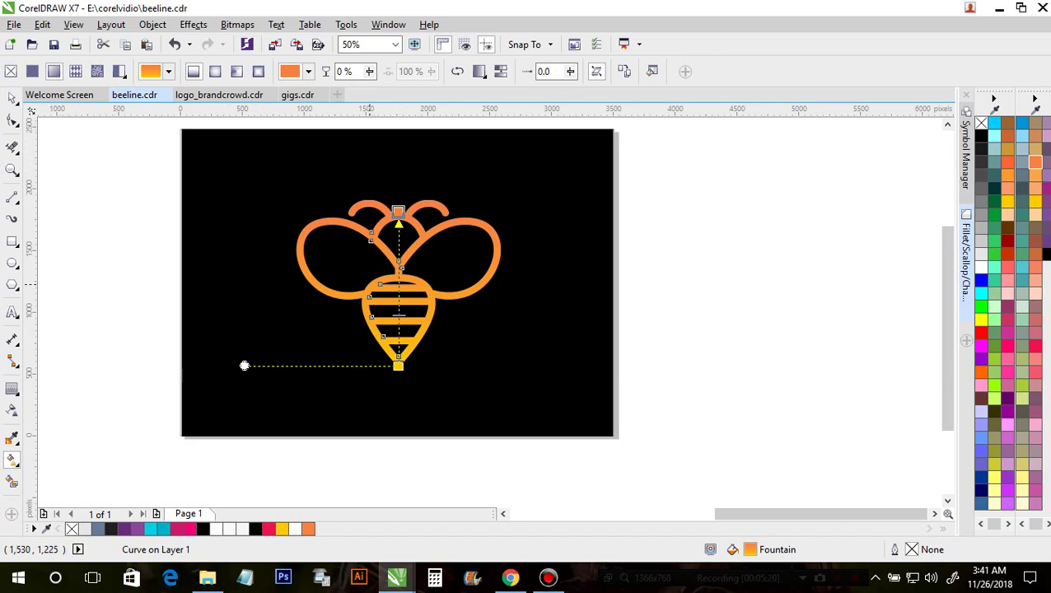
left_click(1021, 524)
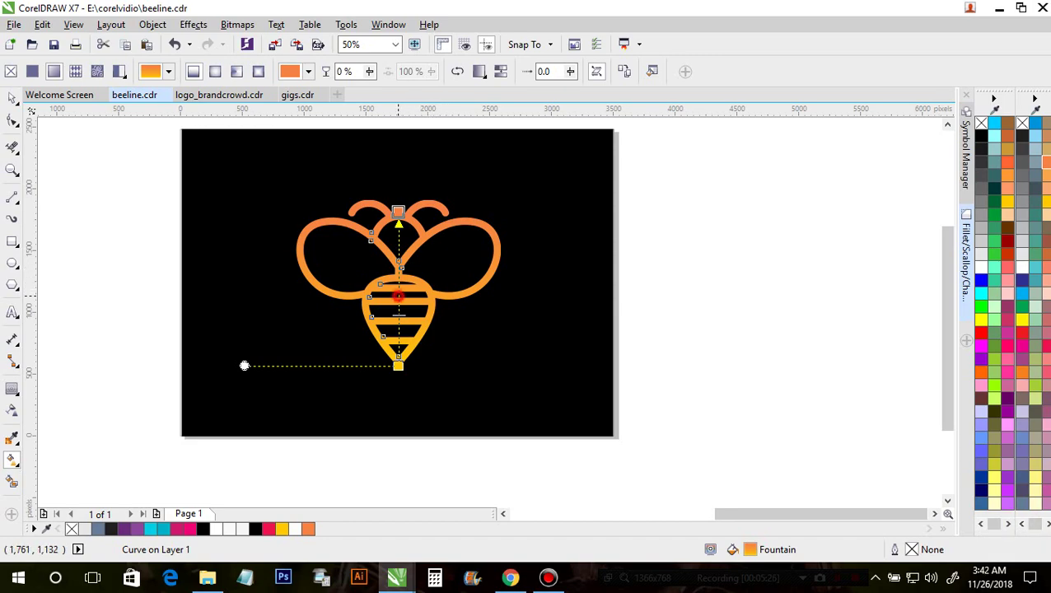
left_click(398, 295)
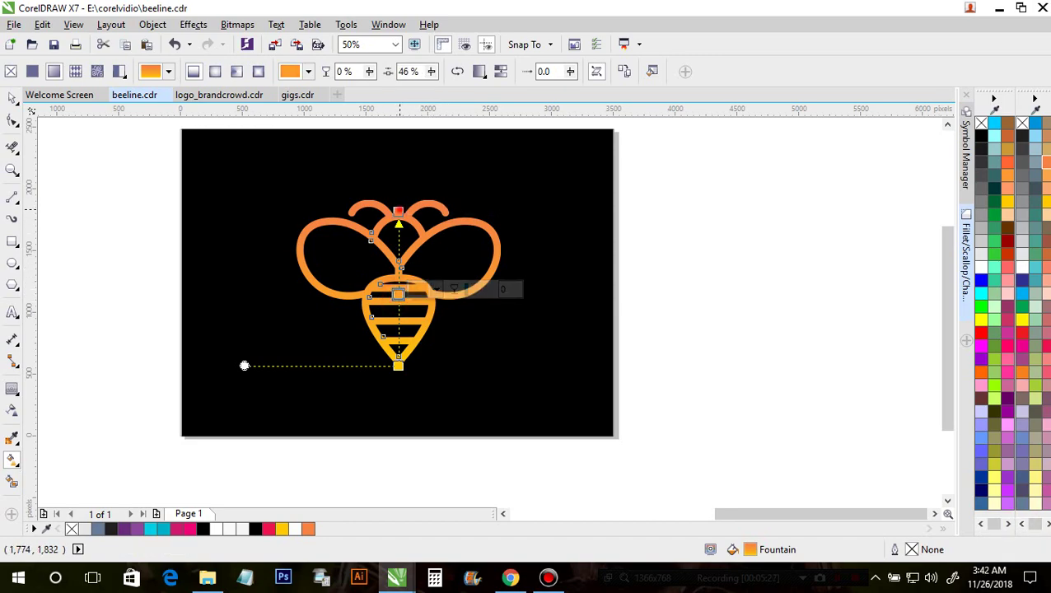
Recolor the gradient's upper node orange, and shift the middle node and the lower end downward, with the end below the body tip.
left_click(397, 212)
left_click(1021, 373)
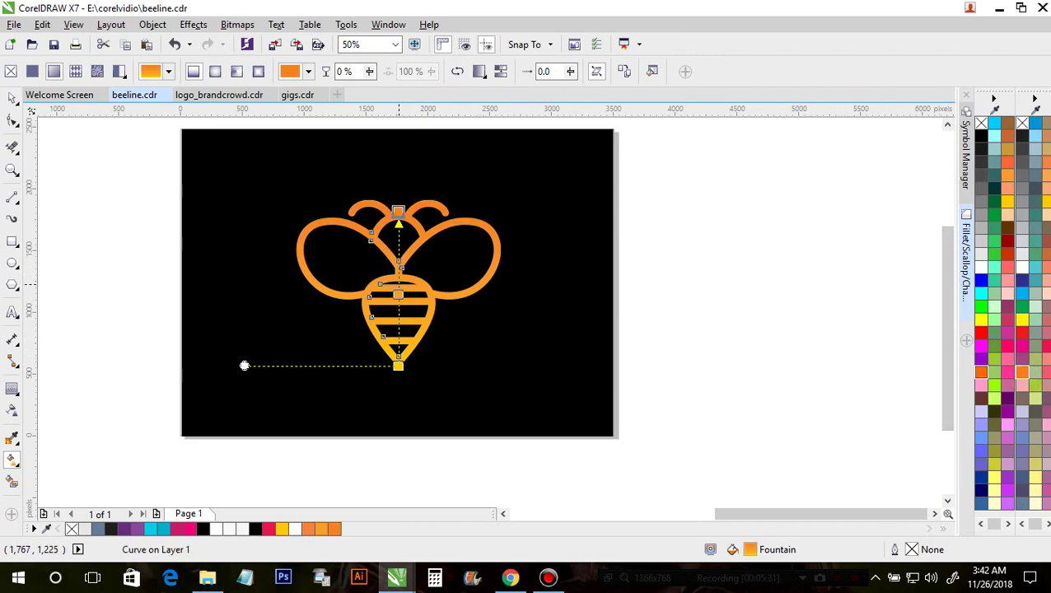
left_click_drag(398, 294, 397, 314)
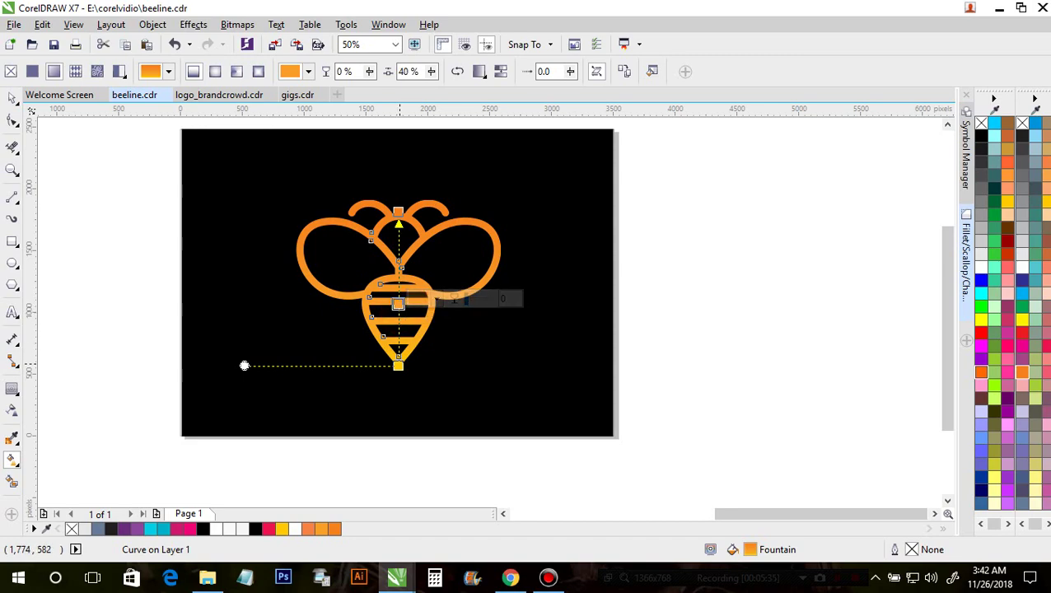
left_click_drag(398, 365, 397, 379)
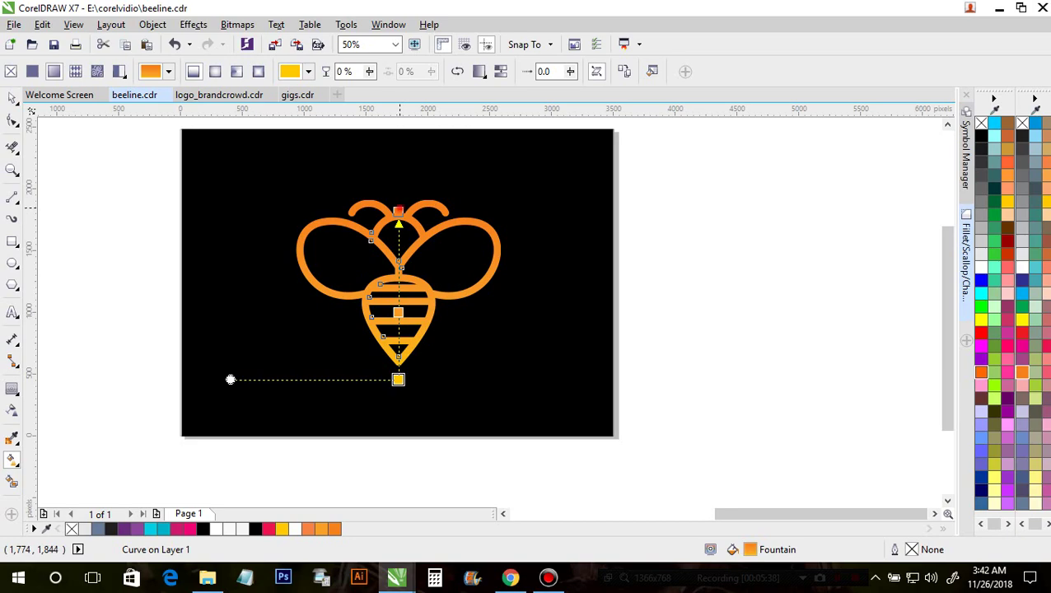
Recolor the gradient's upper node with a darker orange shade of the palette's orange.
left_click(398, 211)
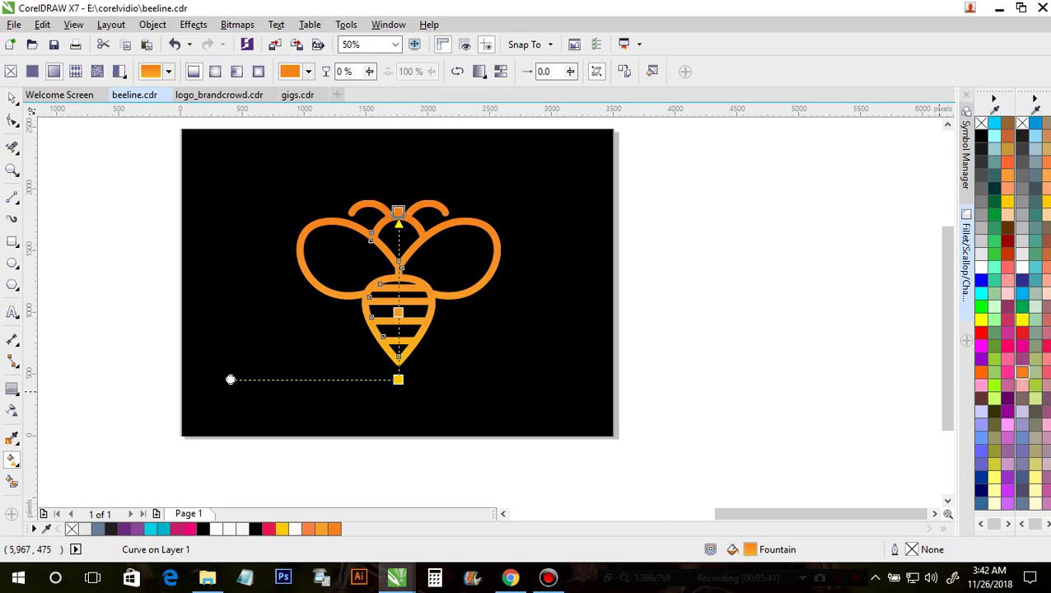
left_click(1023, 373)
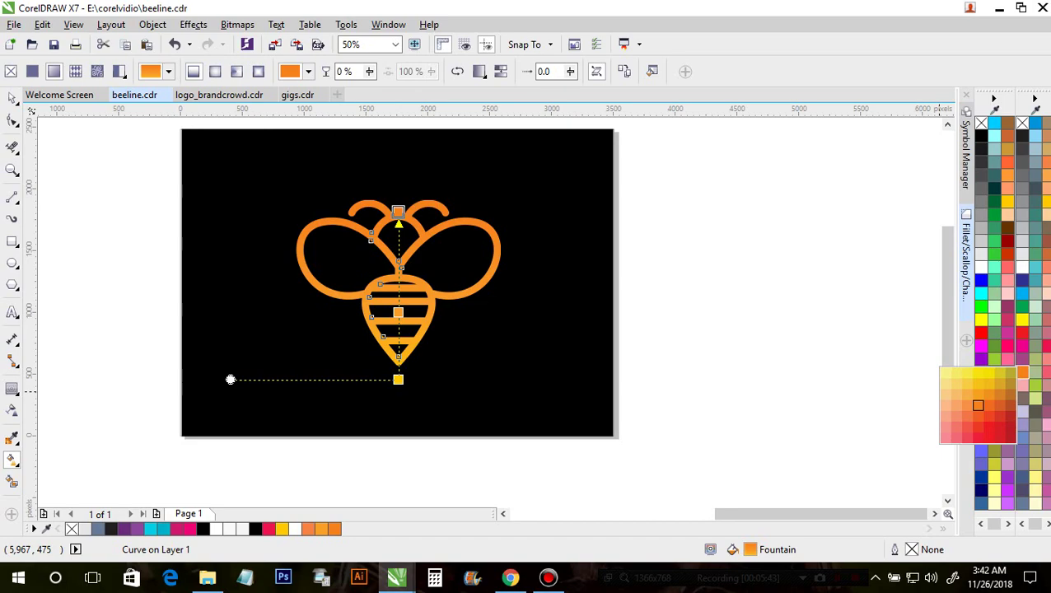
left_click(999, 404)
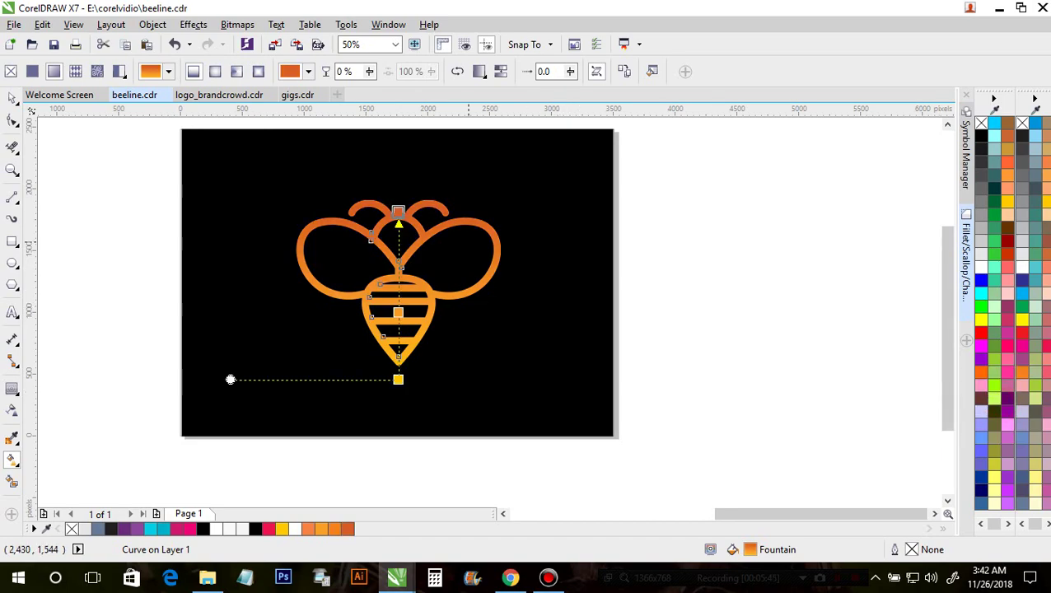
Extend the bee's gradient at both ends, above the antennae and further below the body tip.
left_click_drag(398, 211, 398, 189)
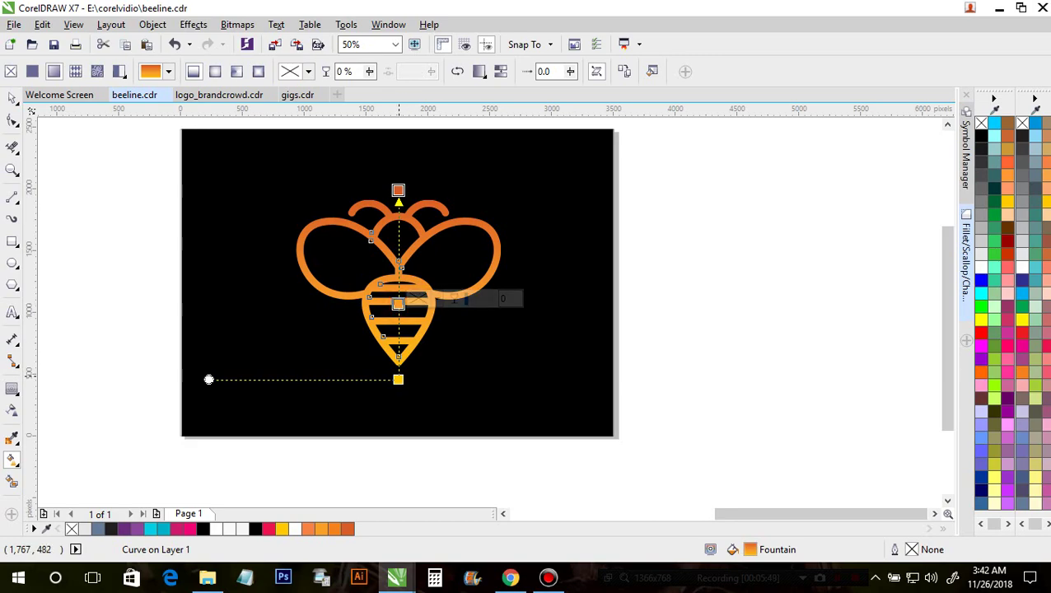
left_click(398, 380)
left_click_drag(398, 382, 398, 390)
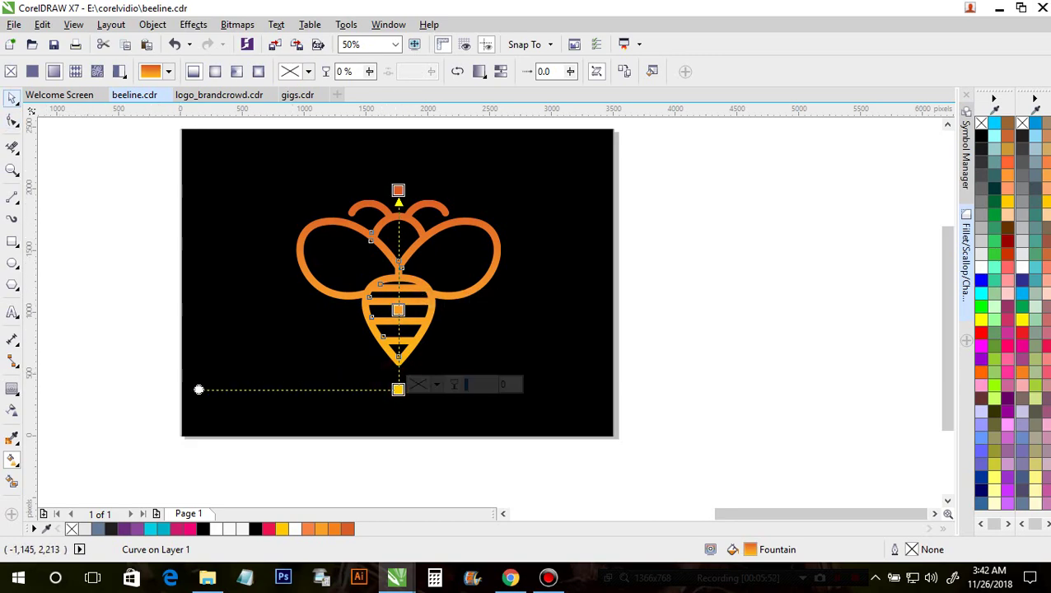
left_click(11, 98)
left_click(101, 169)
scroll(284, 226, "down", 1)
scroll(342, 233, "up", 1)
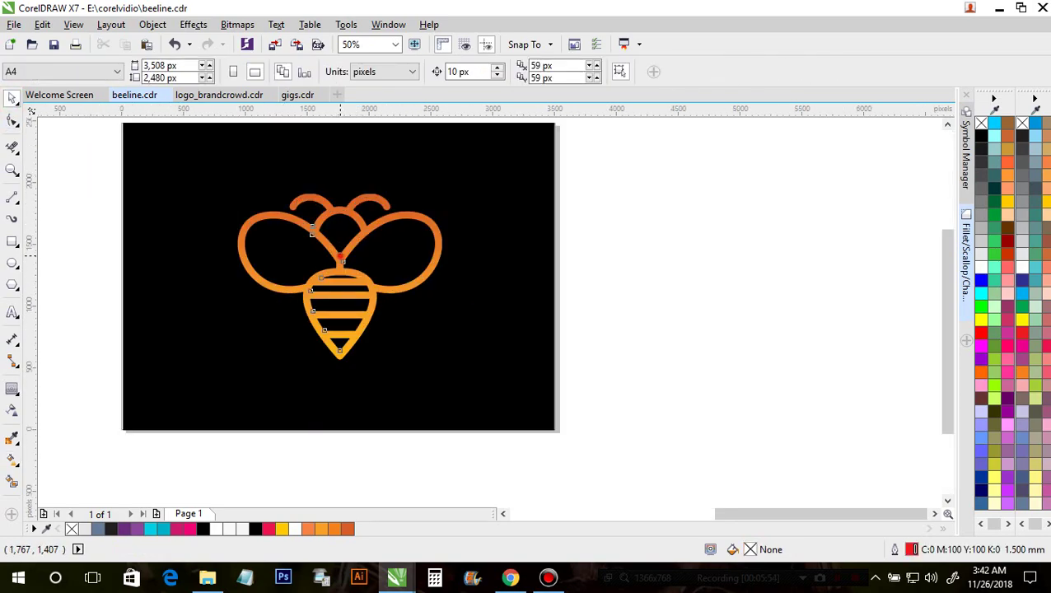
Center the gradient-filled bee on the page.
left_click(340, 254)
scroll(346, 243, "down", 1)
left_click(577, 240)
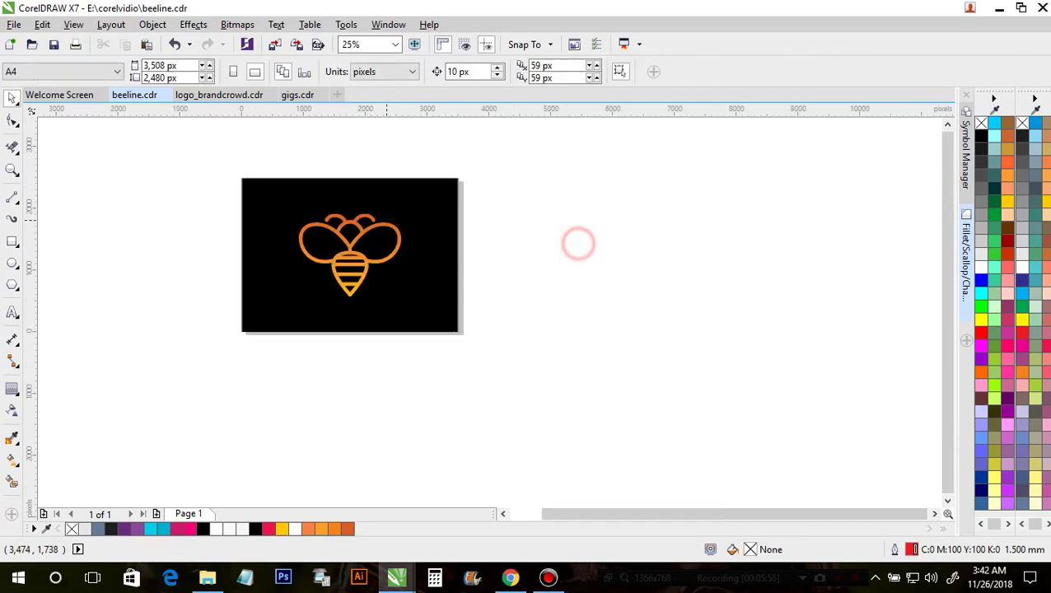
scroll(361, 224, "up", 1)
Scale the bee up proportionally about its center to 105.6%.
left_click(373, 262)
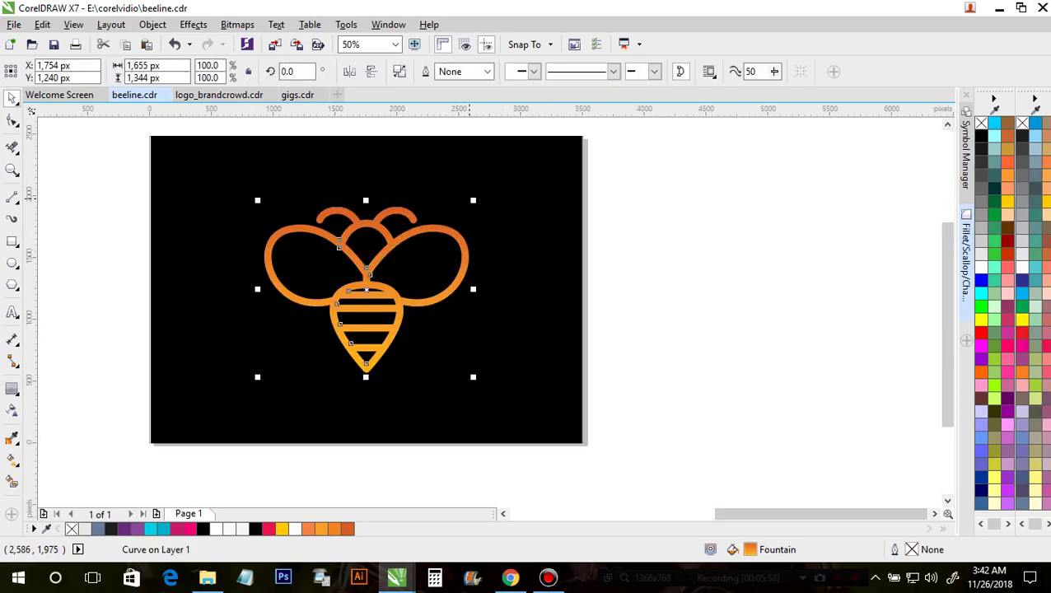
left_click_drag(474, 199, 486, 195)
scroll(404, 180, "down", 1)
left_click(601, 208)
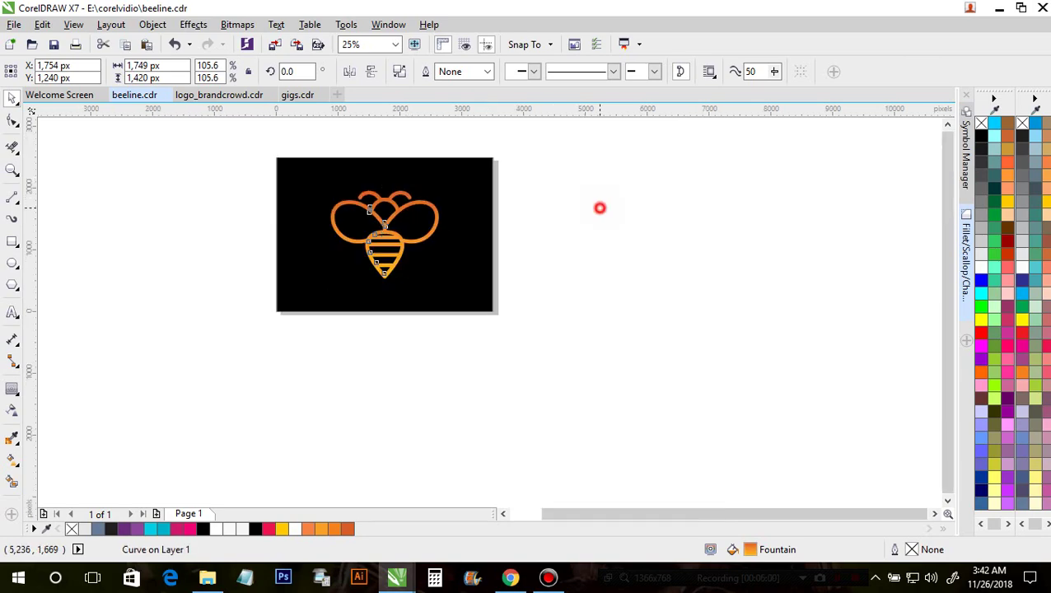
scroll(383, 198, "up", 1)
scroll(382, 195, "down", 1)
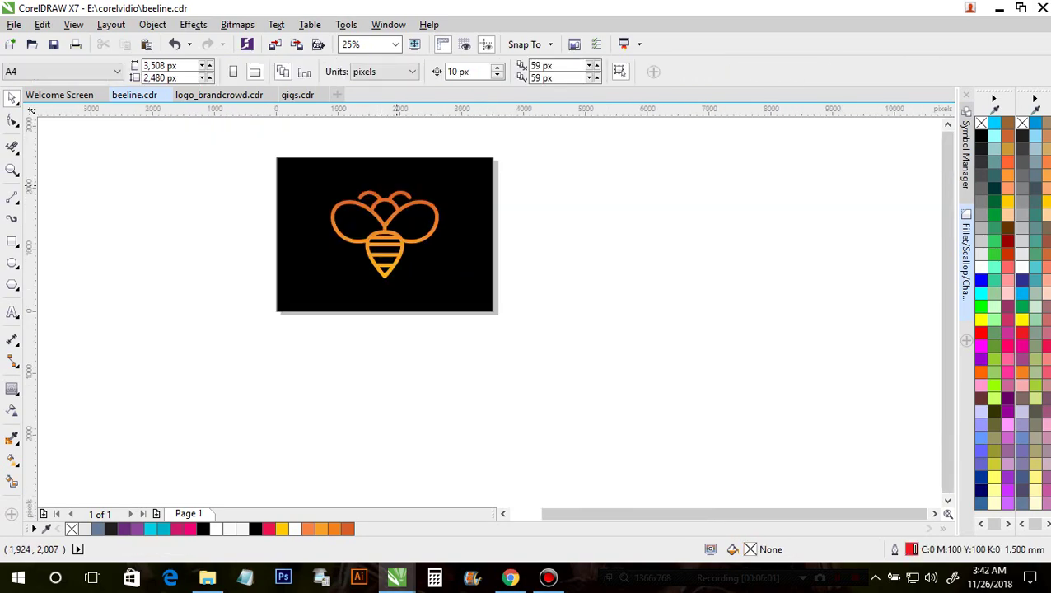
Add the artistic text "bee line" in the empty area to the left of the black page.
scroll(398, 185, "up", 1)
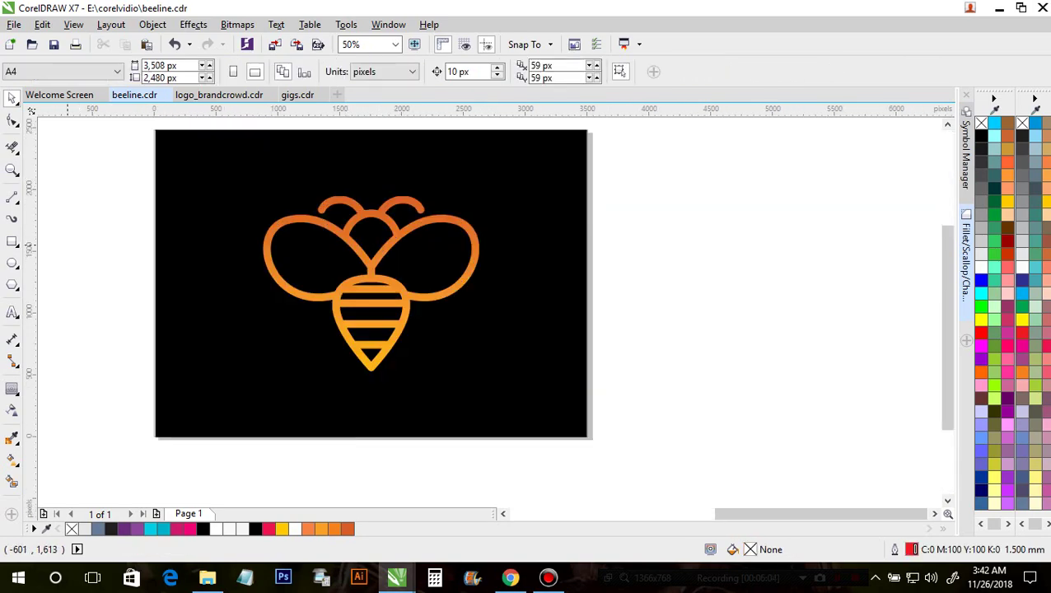
left_click(13, 311)
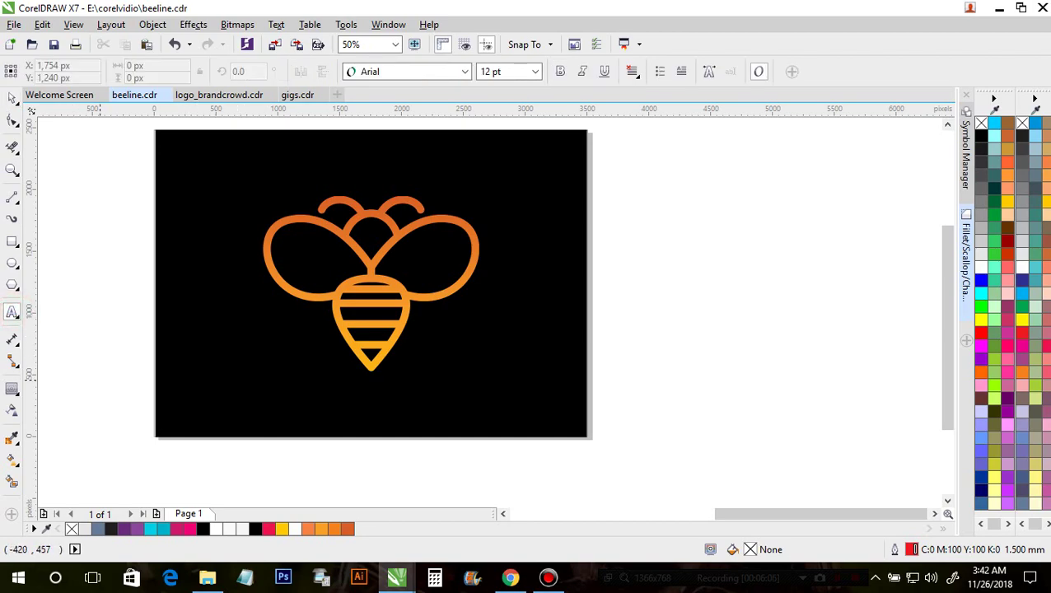
scroll(419, 298, "down", 1)
scroll(252, 314, "up", 1)
left_click(177, 340)
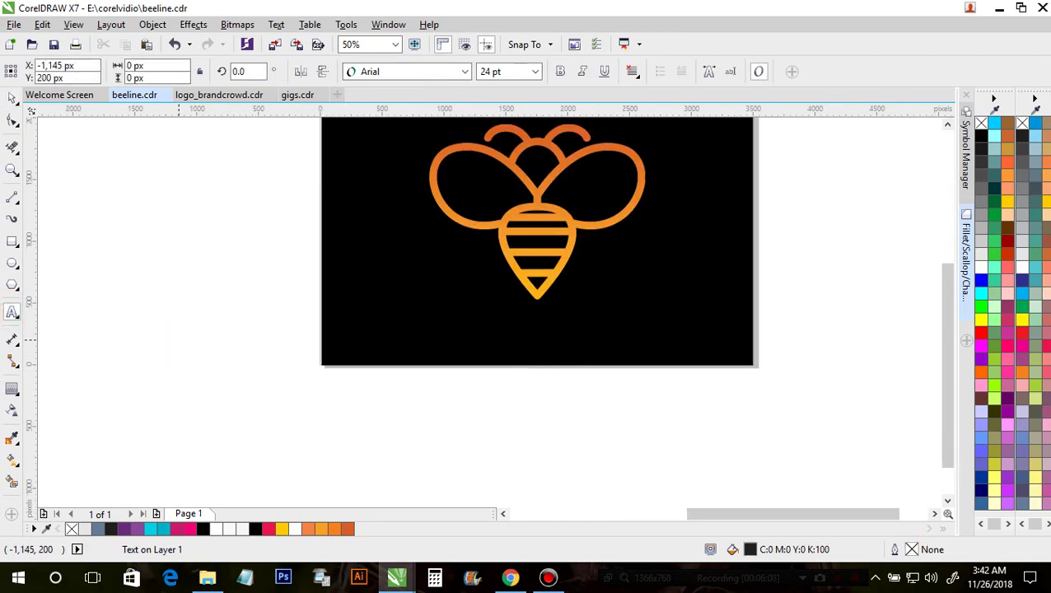
type("bee")
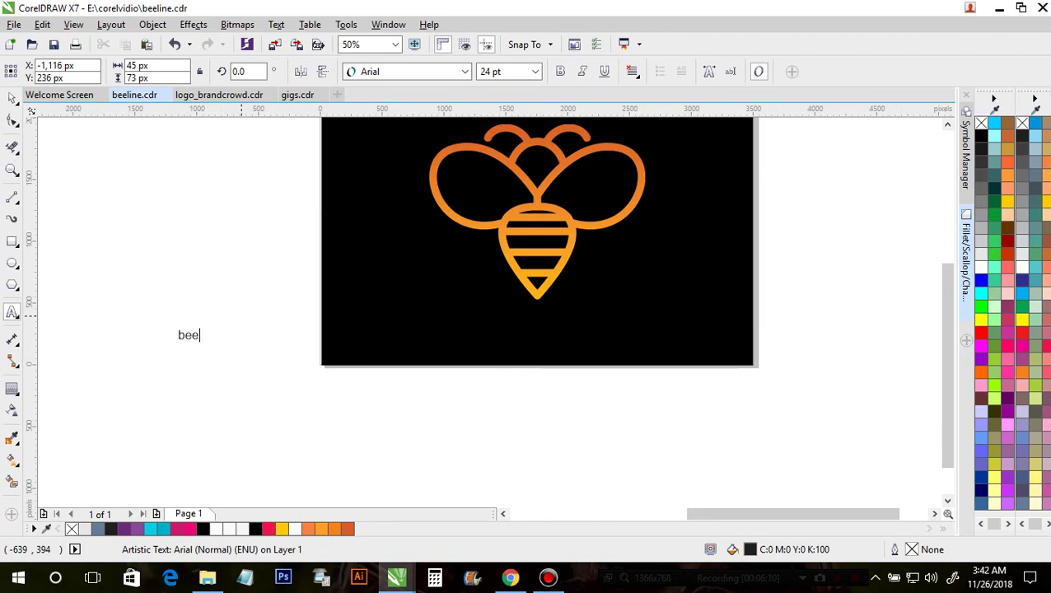
type(" lin")
left_click(12, 97)
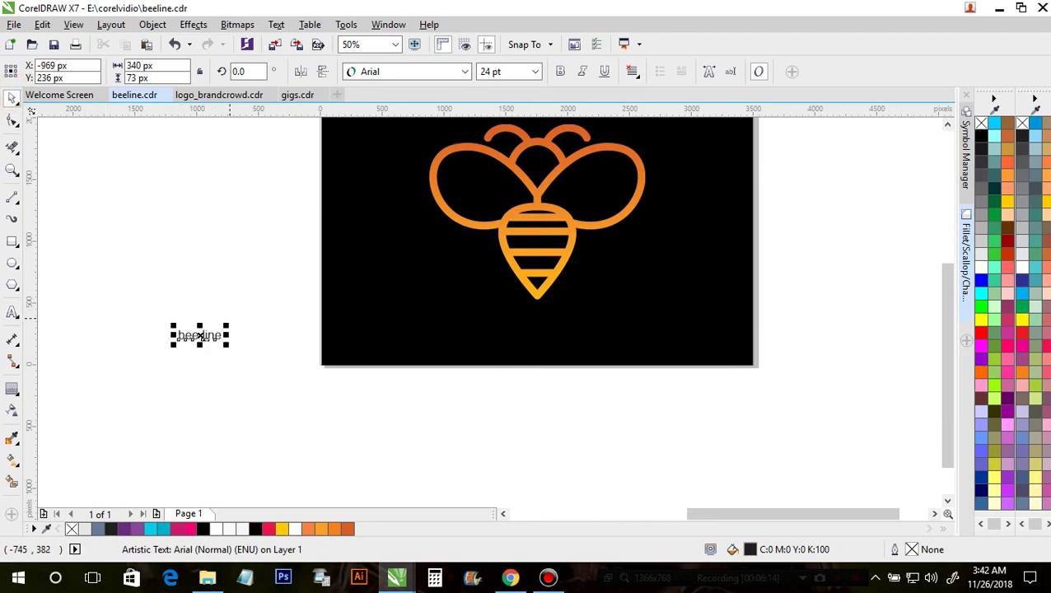
Enlarge the "bee line" text proportionally to about 202 pt and move it clear of the page's left edge.
left_click_drag(226, 323, 378, 276)
scroll(303, 315, "down", 1)
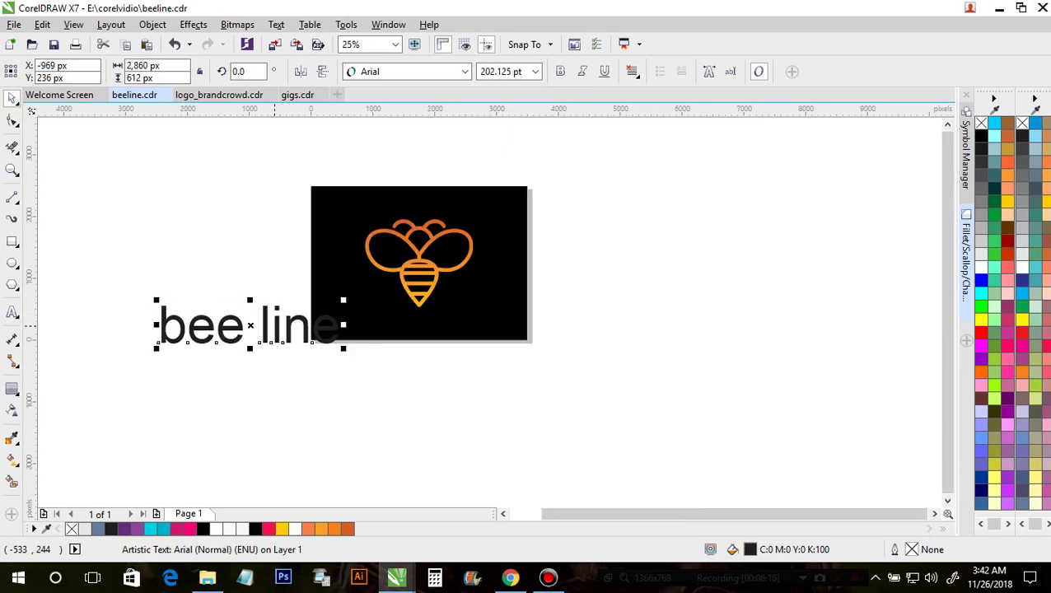
left_click(293, 332)
left_click(269, 327)
left_click_drag(262, 327, 221, 297)
Change the case of the whole "bee line" text to UPPERCASE.
double_click(295, 309)
double_click(295, 309)
left_click(294, 308)
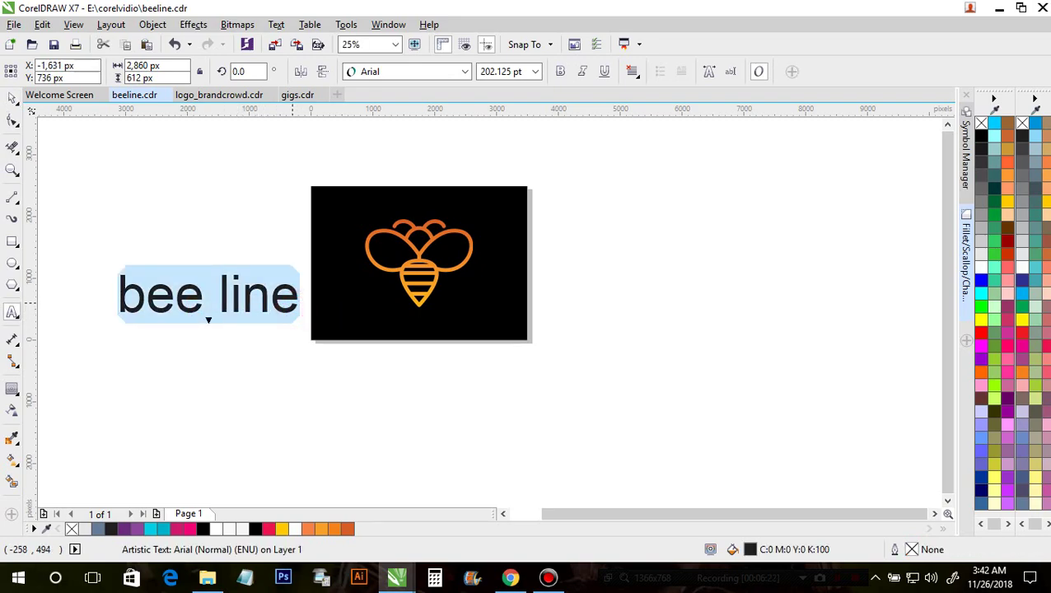
key("shift+F3")
left_click(427, 271)
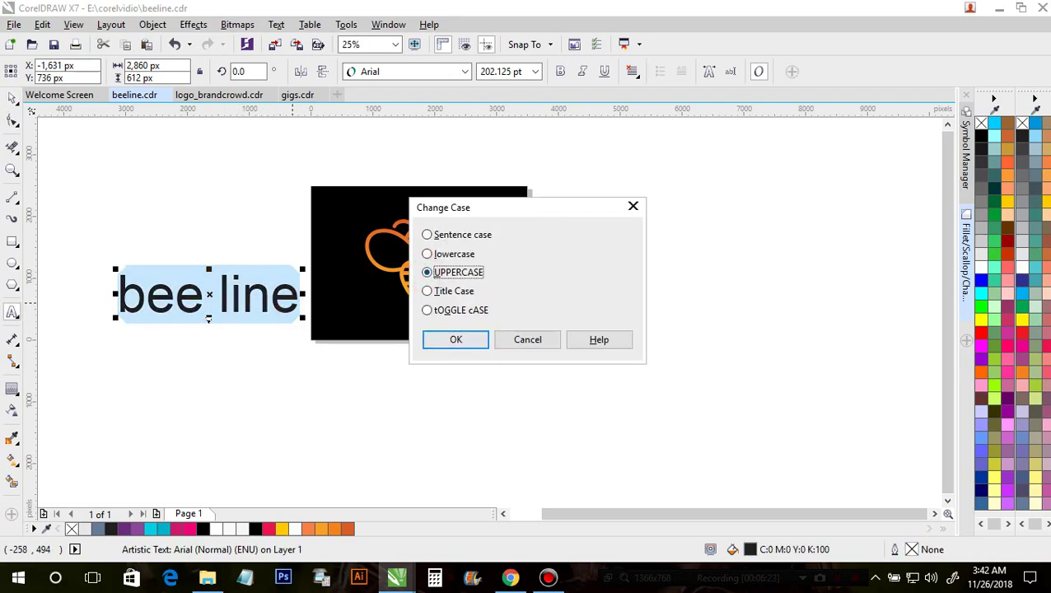
left_click(455, 339)
left_click(10, 97)
left_click(113, 174)
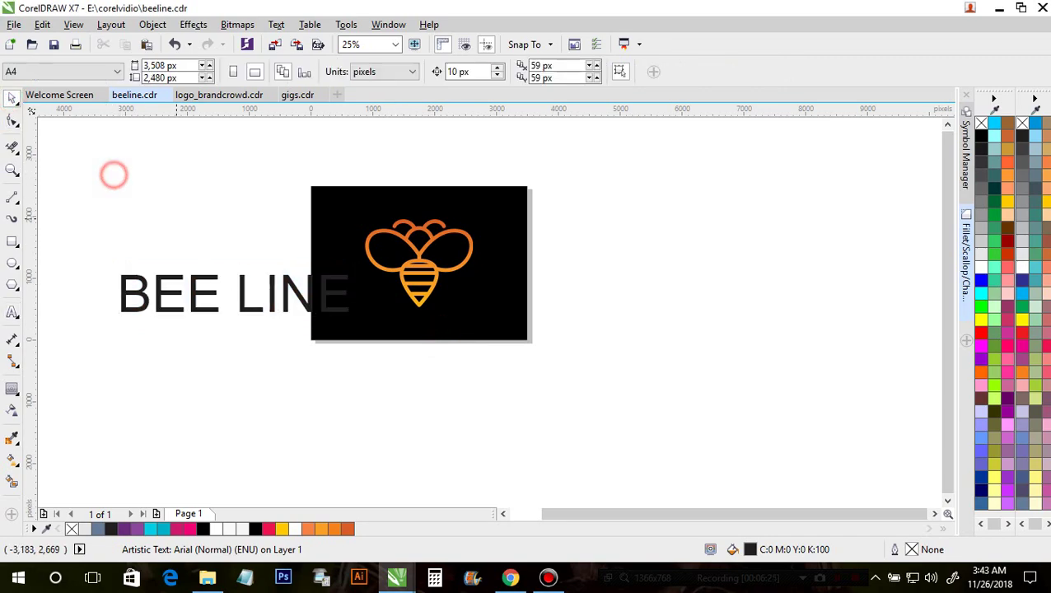
Scale the BEE LINE text down about its center to about 113 pt and set its font to Nexa Bold.
left_click(200, 305)
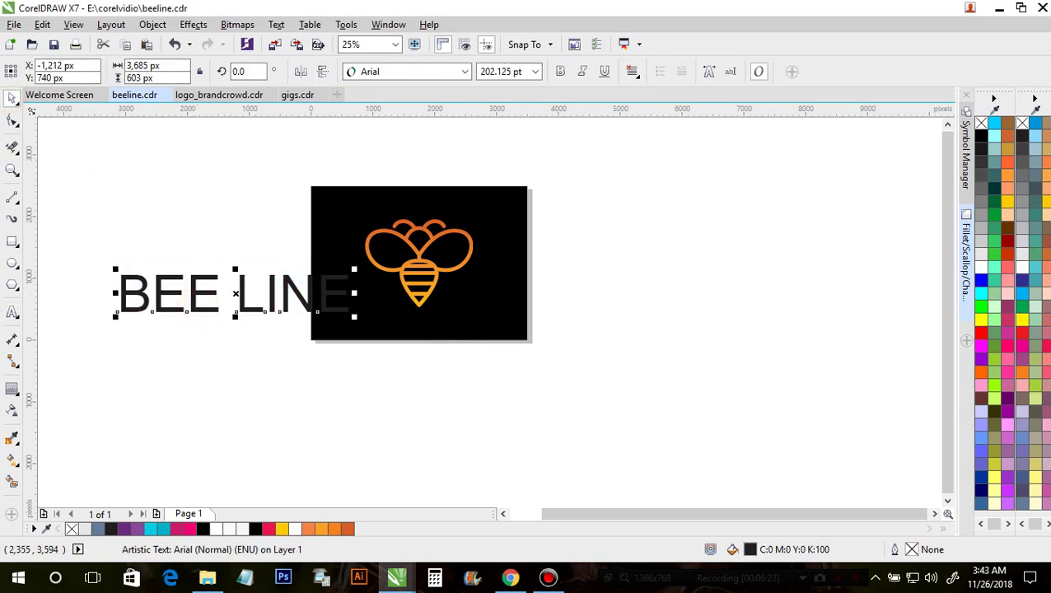
left_click_drag(354, 270, 299, 260)
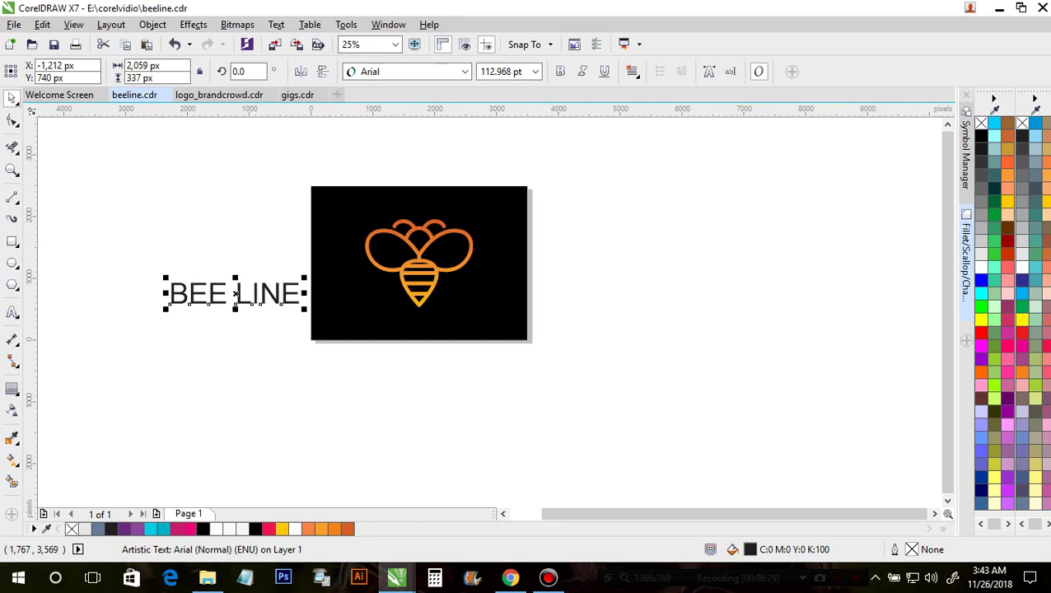
left_click(403, 71)
left_click(430, 124)
Convert the BEE LINE text to curves and place it below the bee, centered horizontally on it.
scroll(254, 264, "up", 1)
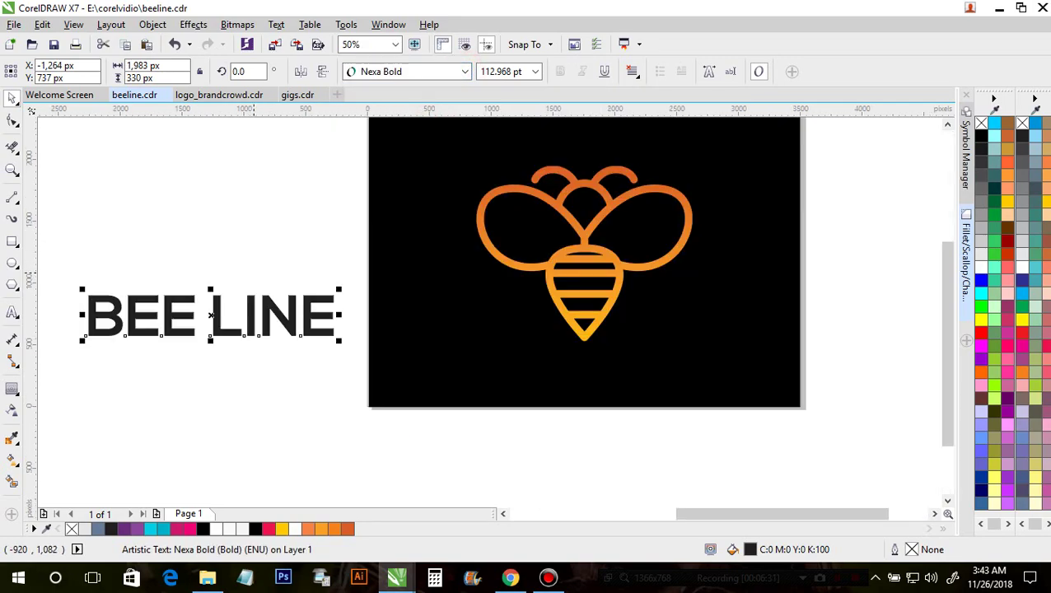
key("ctrl+q")
left_click_drag(219, 309, 592, 361)
left_click(577, 325, "shift")
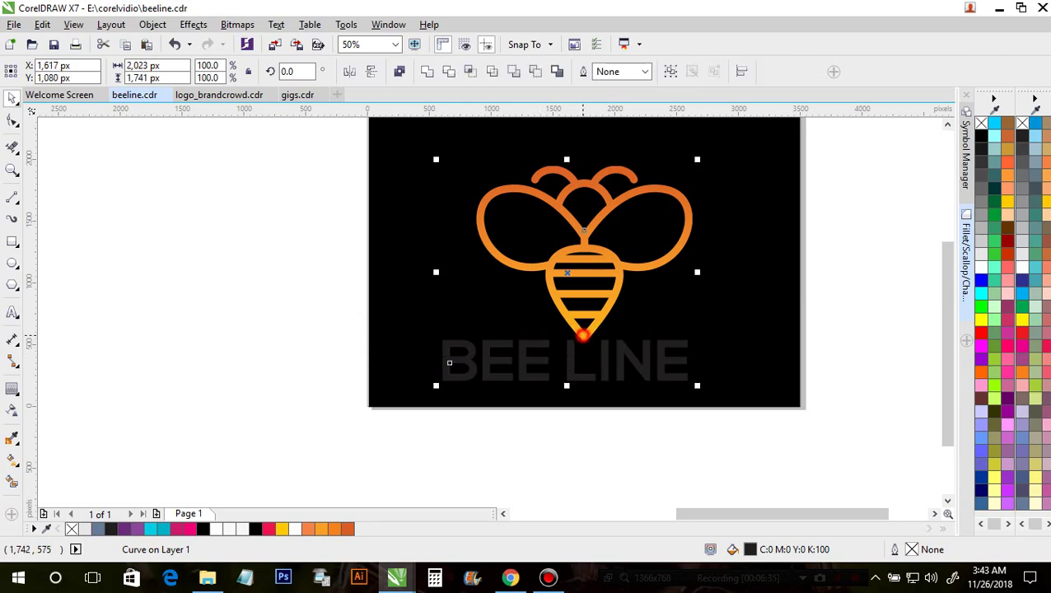
scroll(504, 281, "down", 1)
left_click(542, 380)
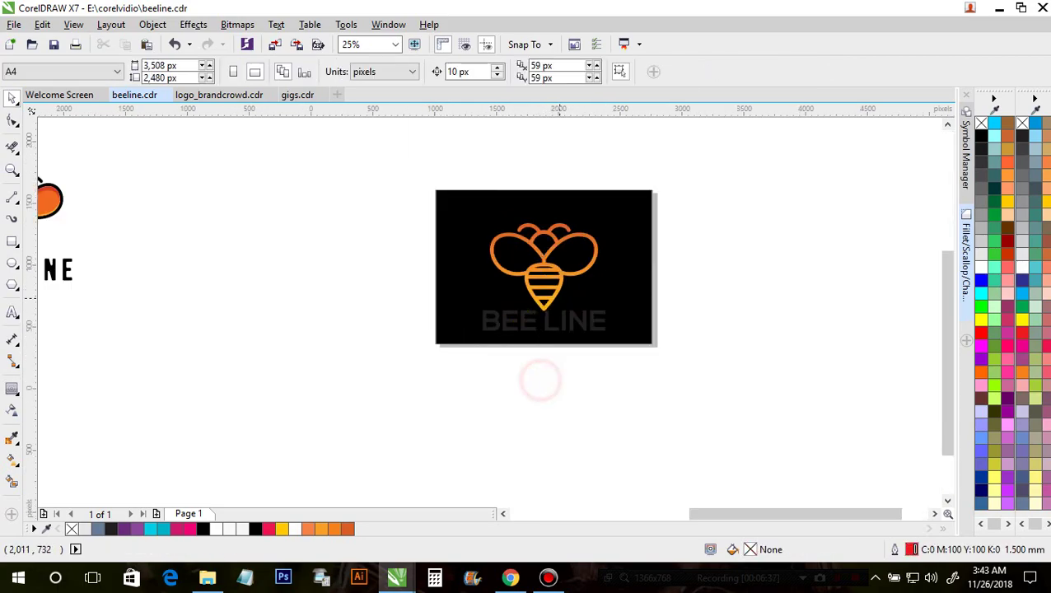
Move the bee straight up to Y 1,385 px to leave a gap above the BEE LINE text.
scroll(561, 300, "up", 1)
left_click_drag(541, 315, 539, 301)
scroll(536, 362, "down", 1)
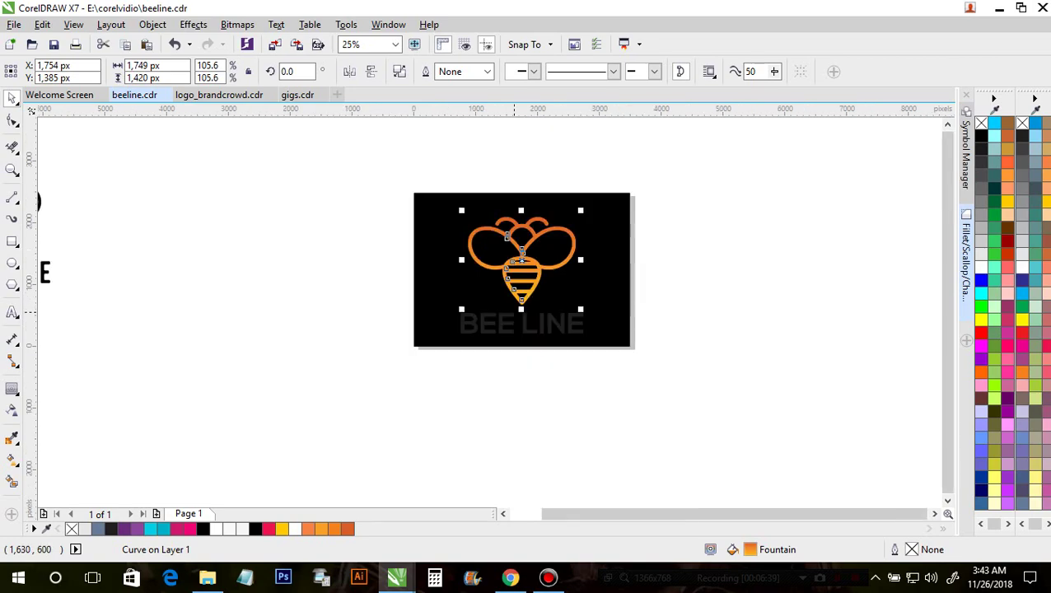
left_click(531, 389)
Copy the bee's orange gradient fill onto the BEE LINE text with the Attributes Eyedropper.
scroll(530, 389, "up", 1)
left_click(11, 436)
left_click(41, 451)
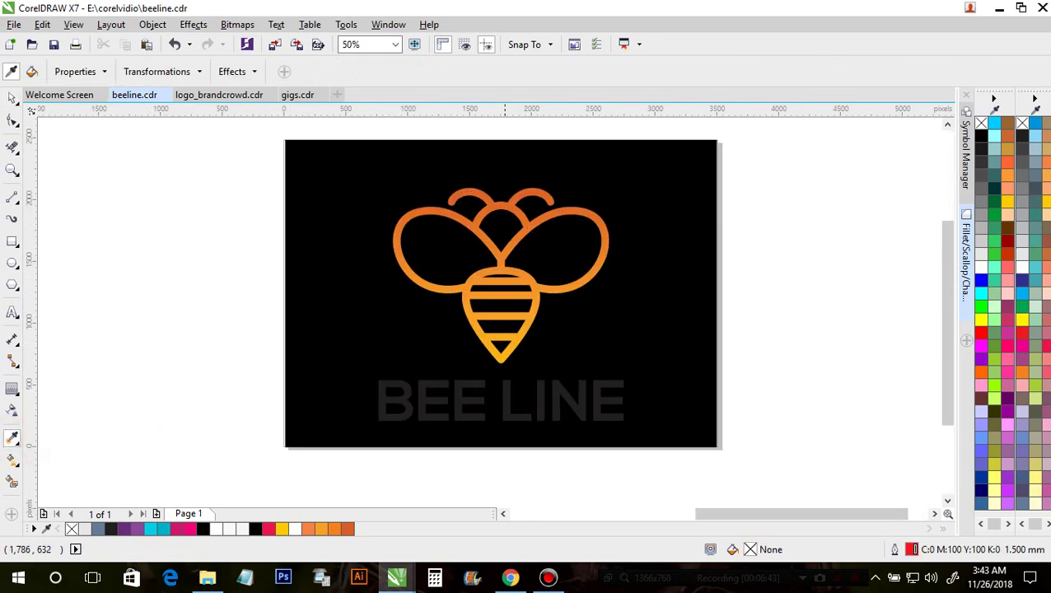
scroll(505, 359, "up", 2)
left_click(510, 399)
scroll(510, 399, "down", 2)
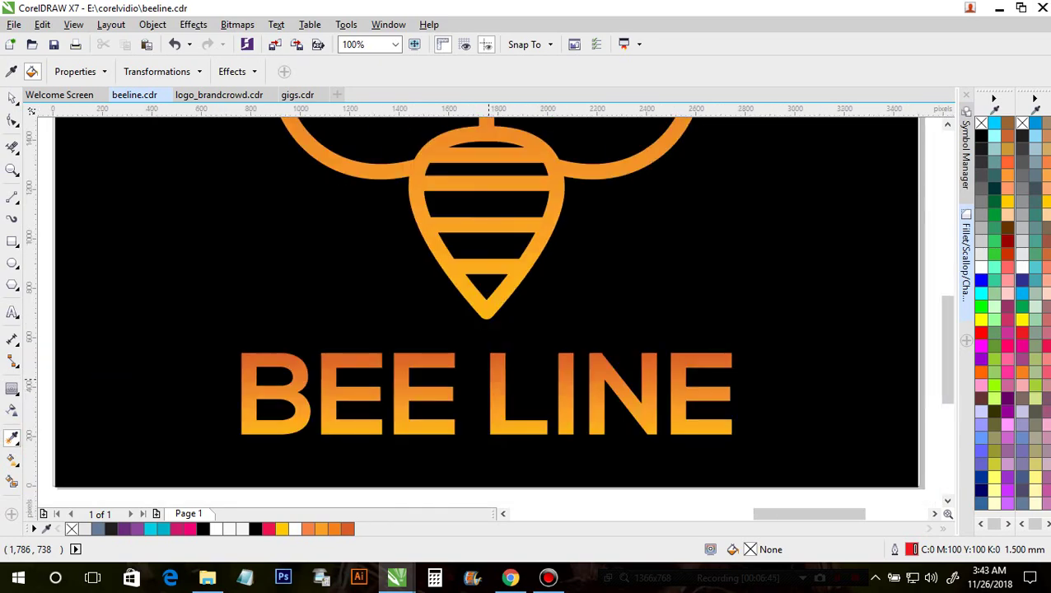
left_click(11, 98)
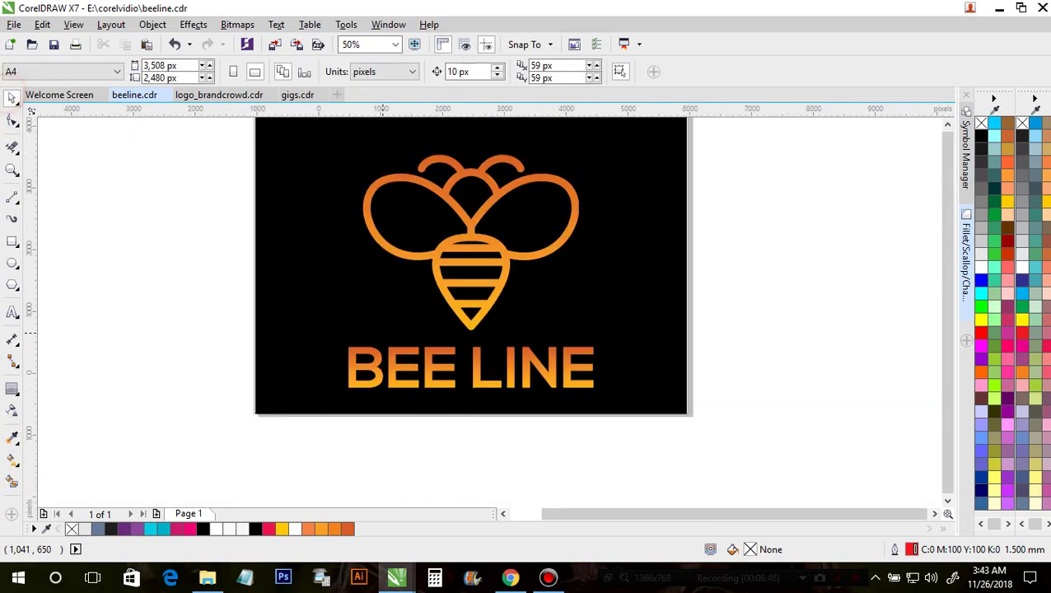
Examine the finished bee and BEE LINE lettering in a full-screen preview.
scroll(384, 333, "down", 1)
scroll(437, 262, "up", 1)
scroll(446, 277, "up", 1)
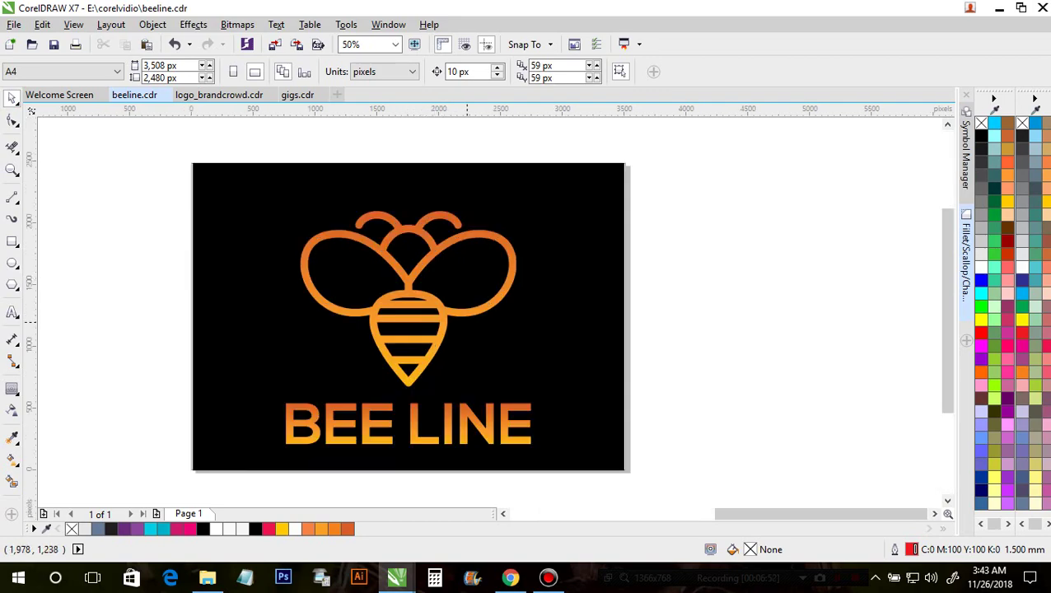
key("F9")
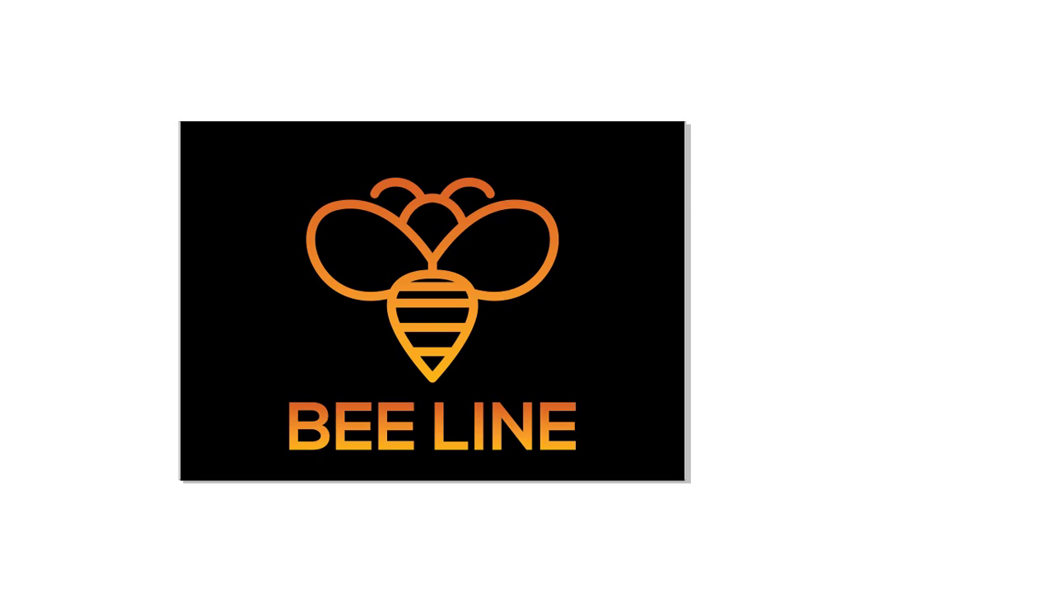
key("F9")
key("F9")
key("F9")
scroll(241, 309, "down", 1)
scroll(212, 312, "up", 2)
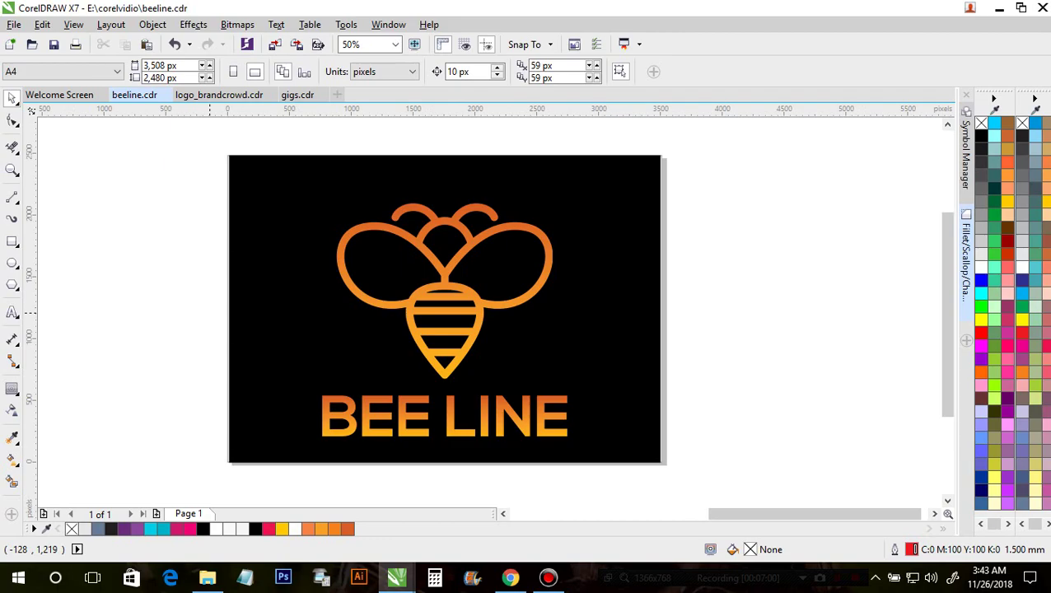
scroll(211, 312, "down", 1)
key("F9")
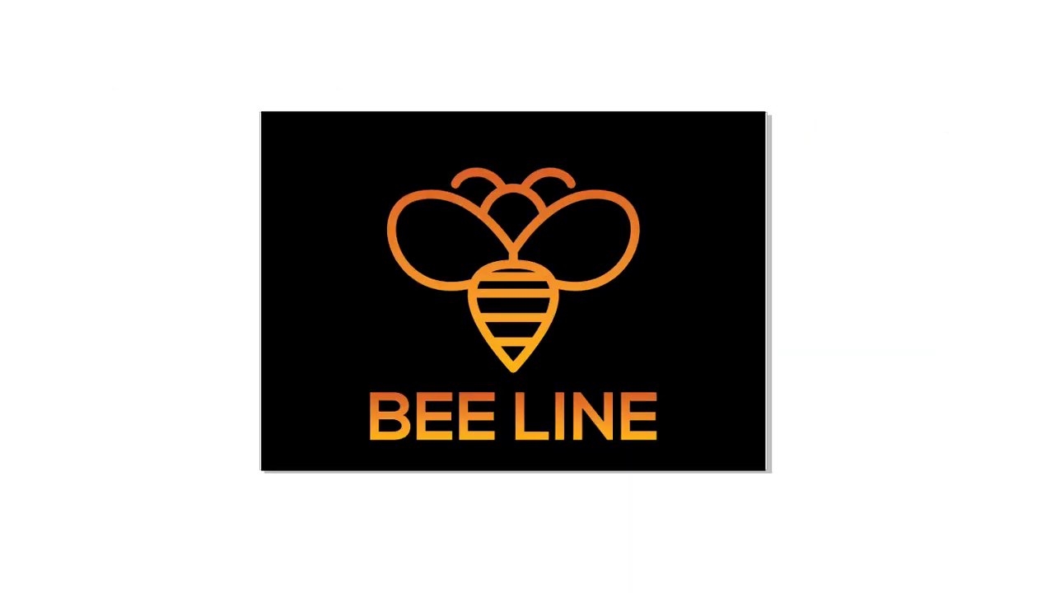
key("F9")
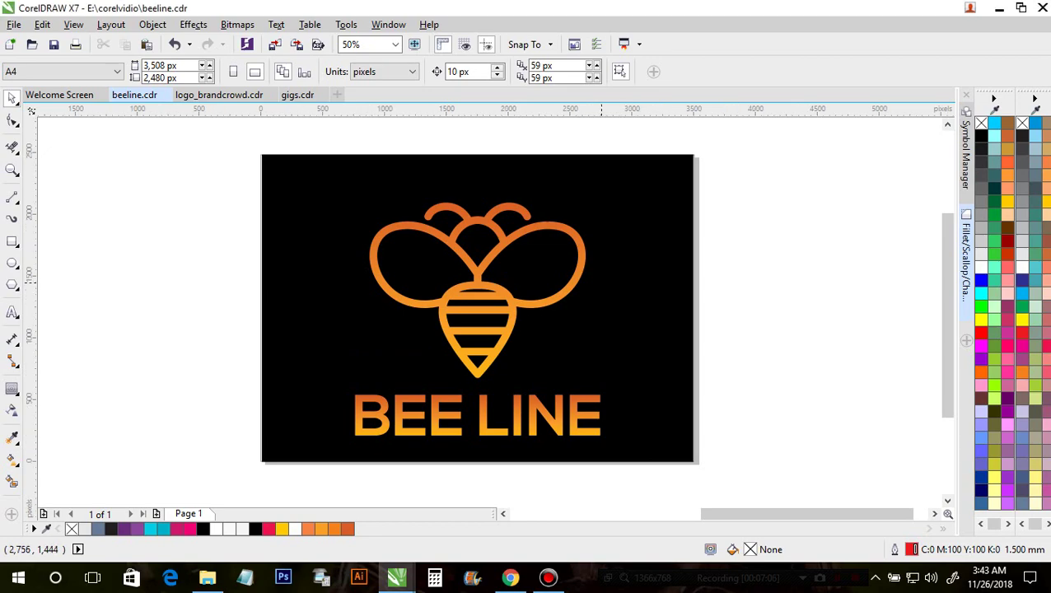